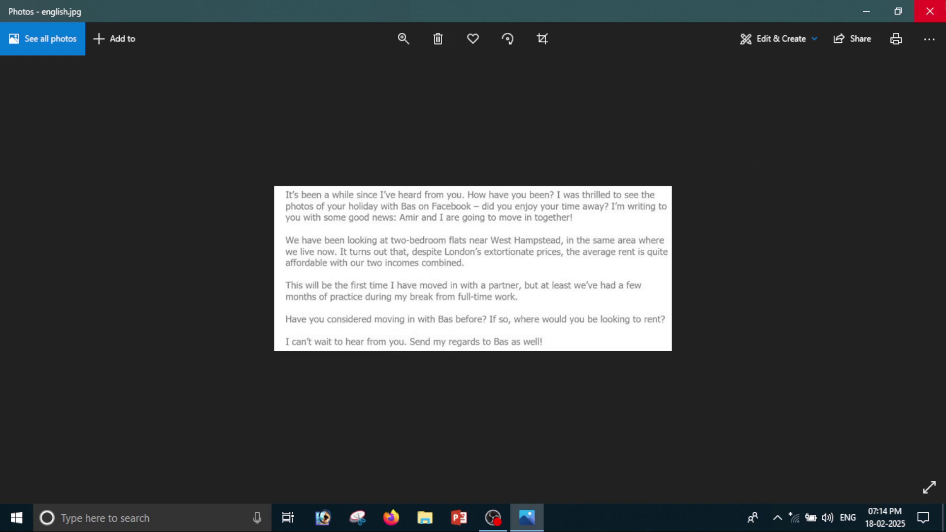
# Close the english.jpg preview and view hindi.jpg from the desktop.
pyautogui.click(929, 11)
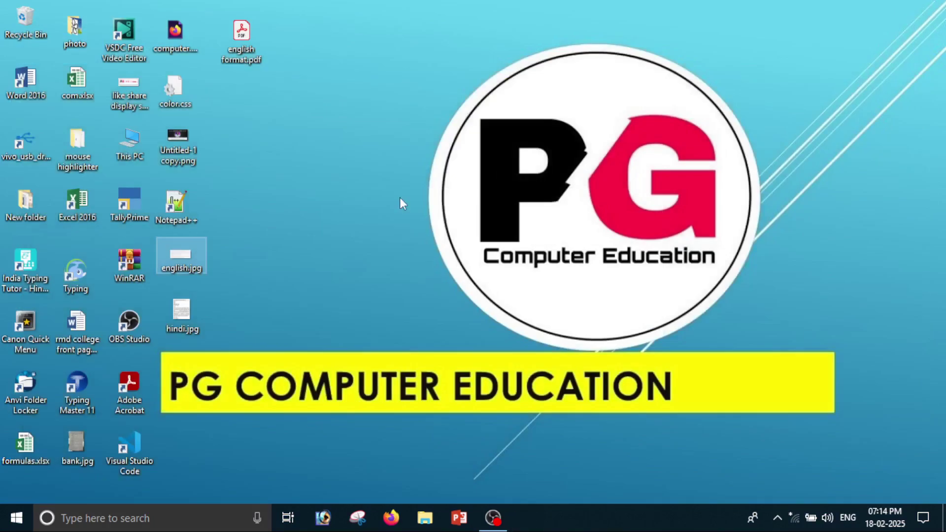
pyautogui.click(176, 313)
pyautogui.doubleClick(176, 313)
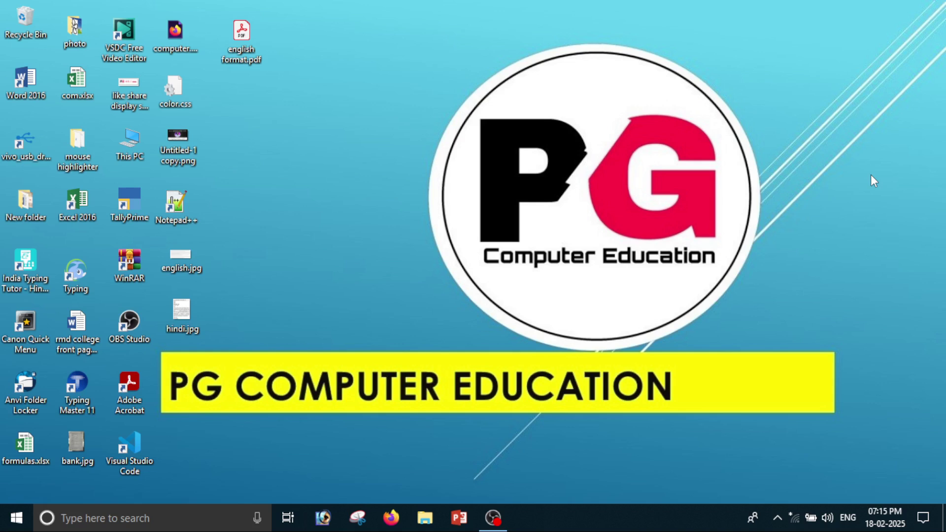
# Switch to Firefox, search for google translate and open the Google Translate site.
pyautogui.click(391, 517)
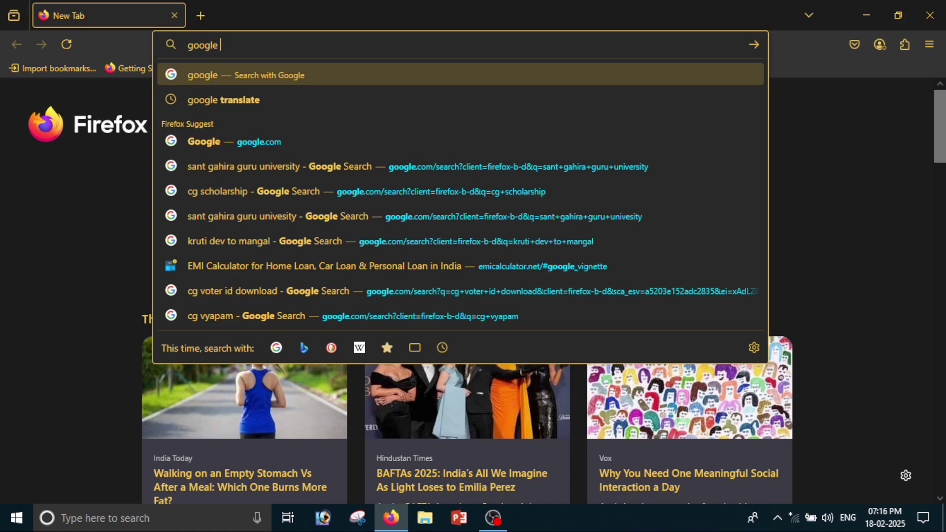
pyautogui.press('Down')
pyautogui.press('Return')
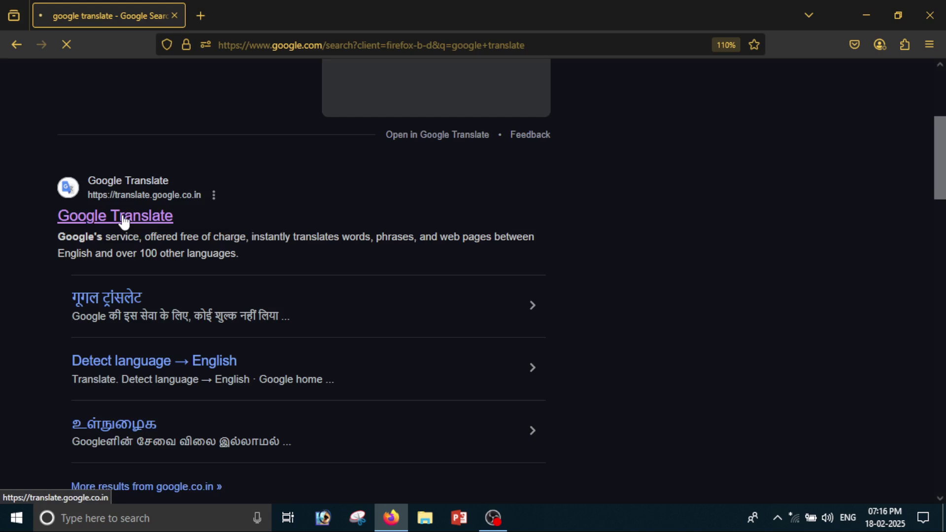
pyautogui.click(124, 220)
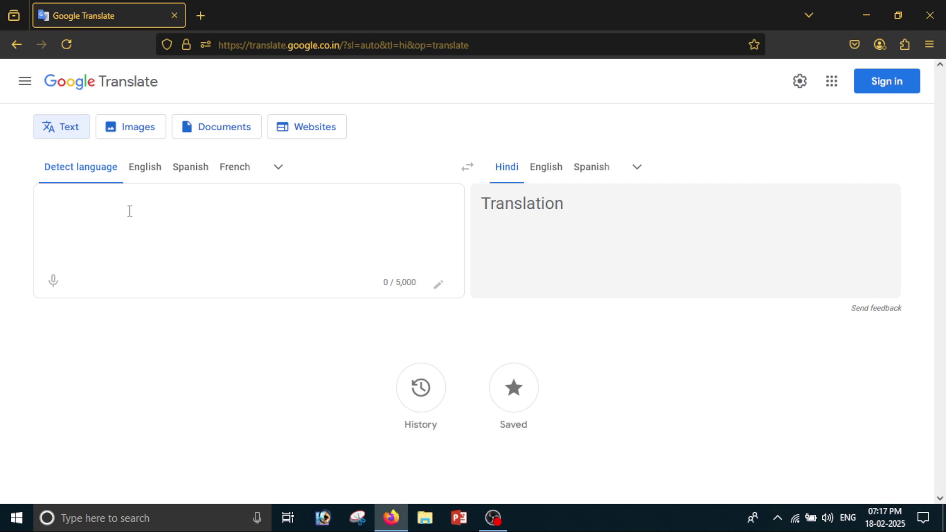
# Enter an English greeting for Hindi translation that gives the speaker's full name and ends with "welcome to my youtube channel".
pyautogui.write('hello my nm')
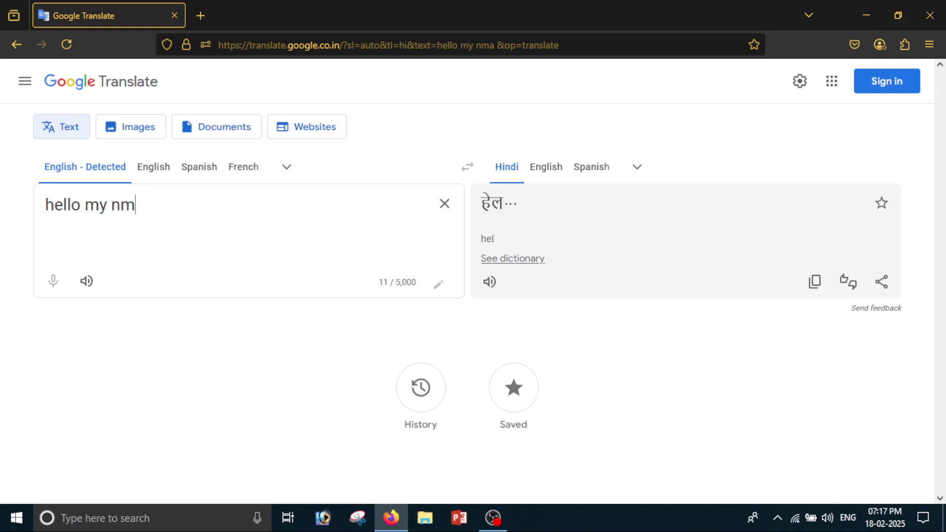
pyautogui.press('BackSpace')
pyautogui.write('ame is pankaj gupta ')
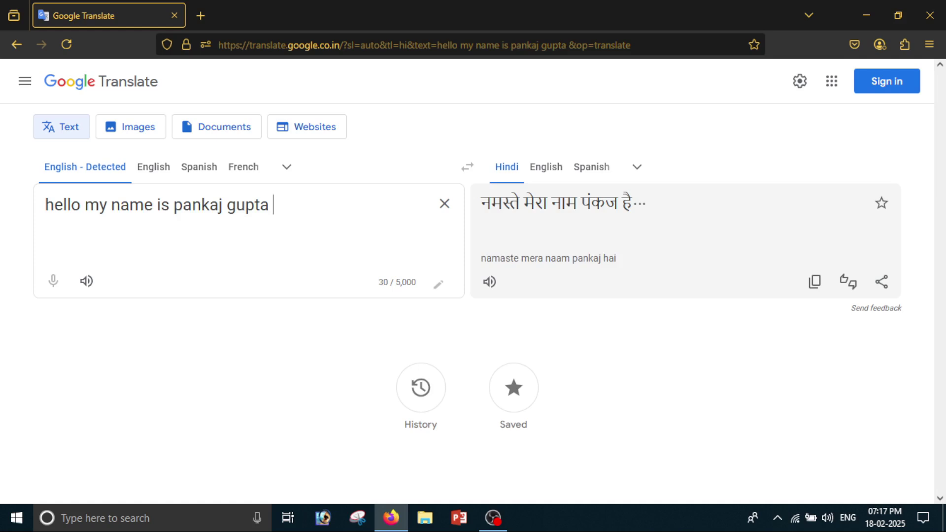
pyautogui.write('welcome')
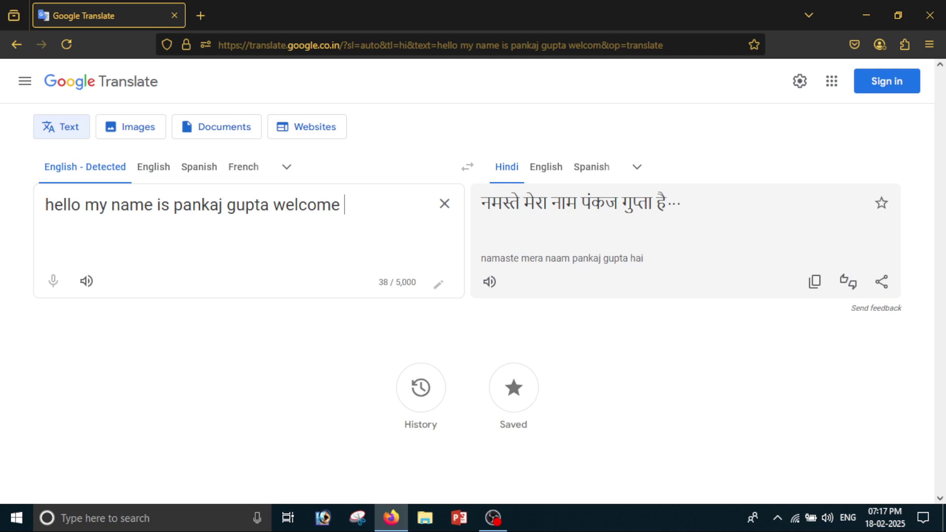
pyautogui.write('to my youtube channel')
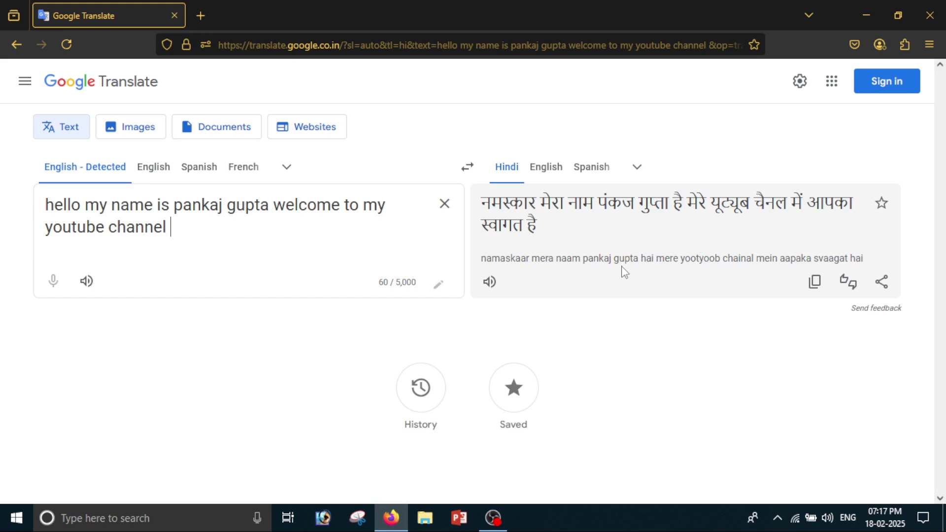
# Clear the source text and set the translation direction from Hindi to English.
pyautogui.click(444, 203)
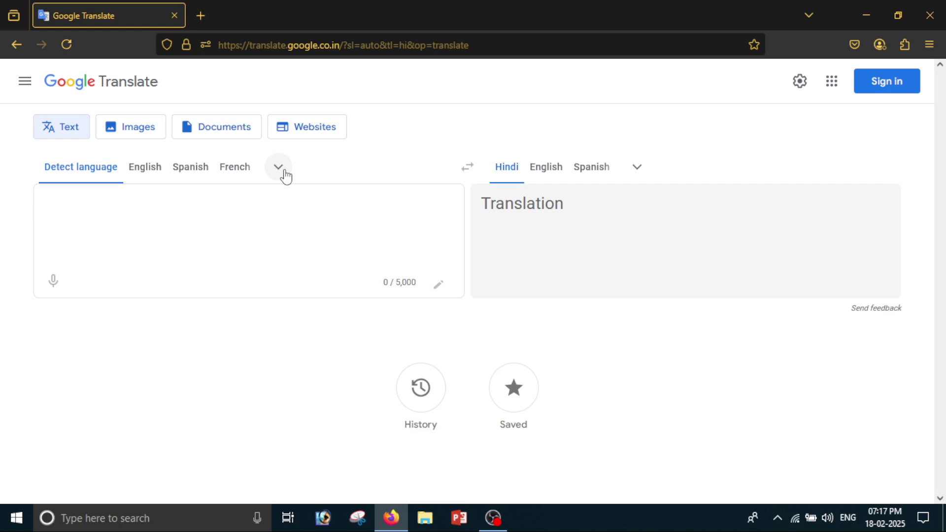
pyautogui.click(546, 170)
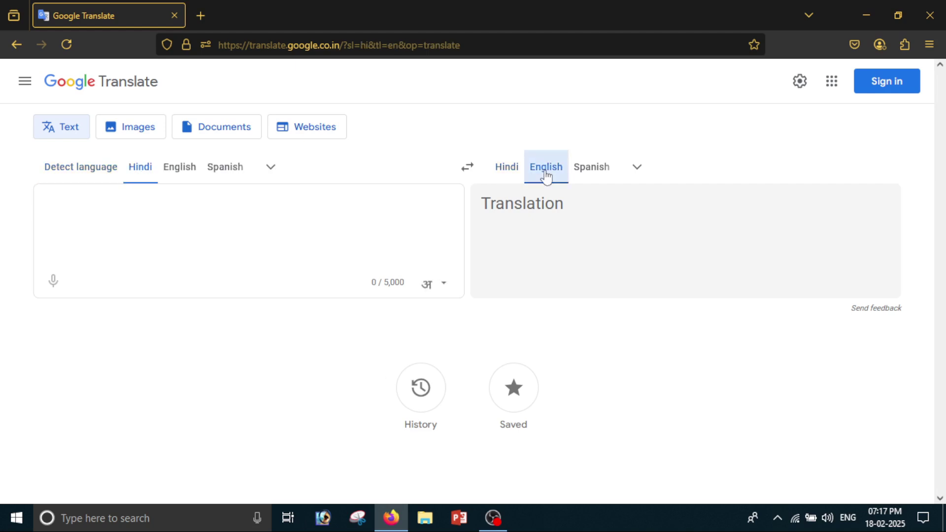
pyautogui.click(546, 174)
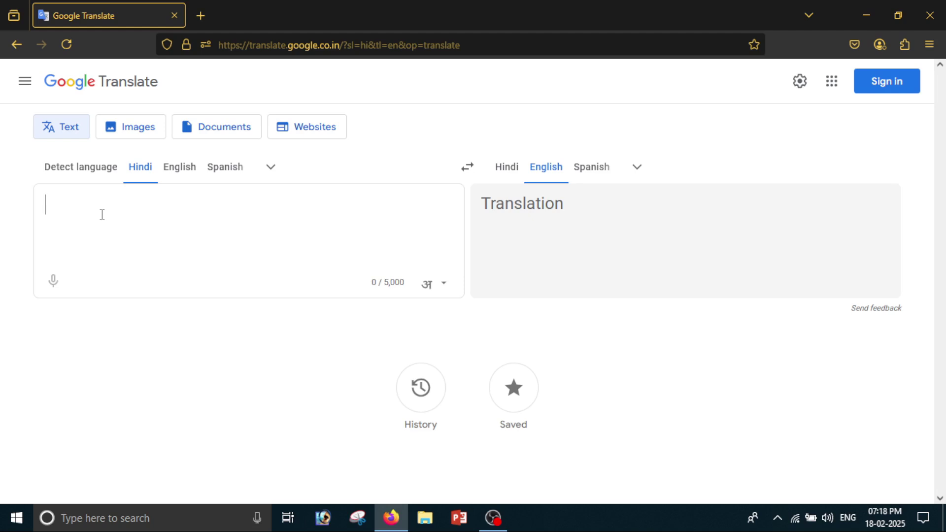
# Enter the Hindi sentence "हेलो मेरा नाम … है" as source text, with the speaker's full name in the gap.
pyautogui.write('hello')
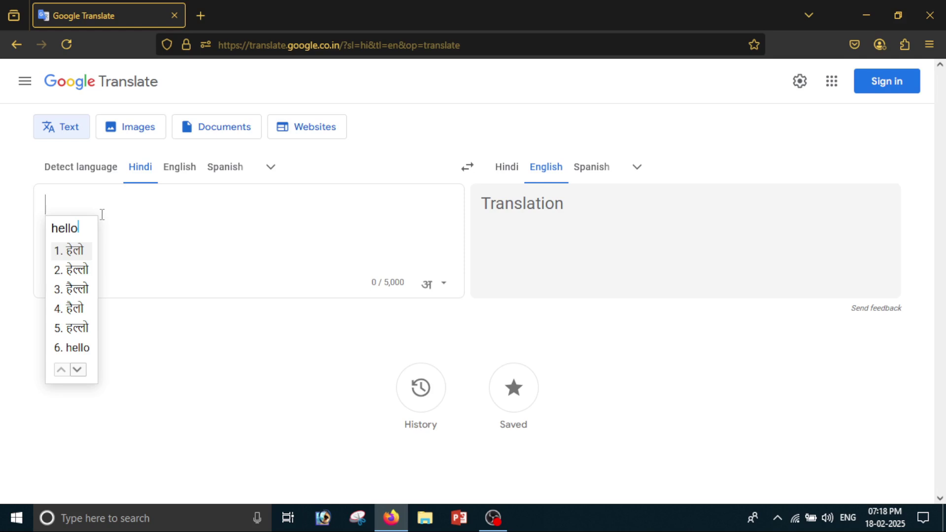
pyautogui.press('space')
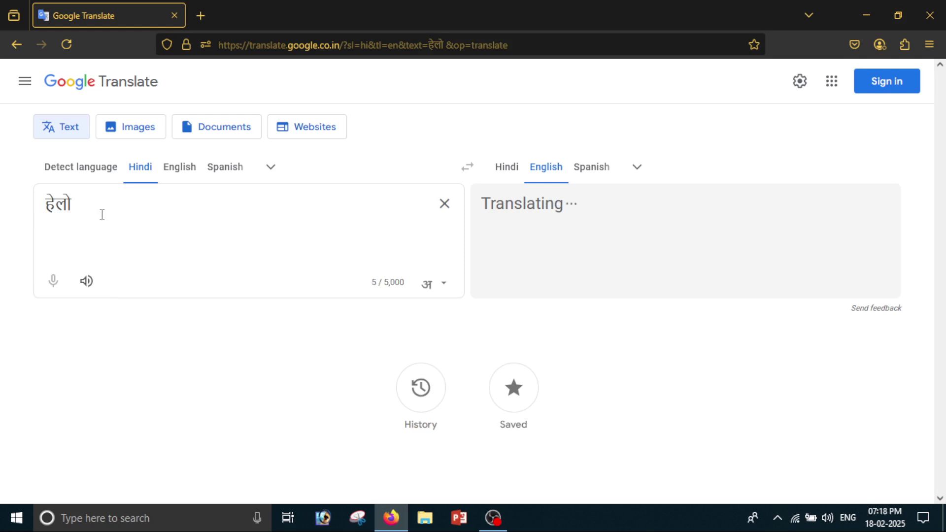
pyautogui.write('uke')
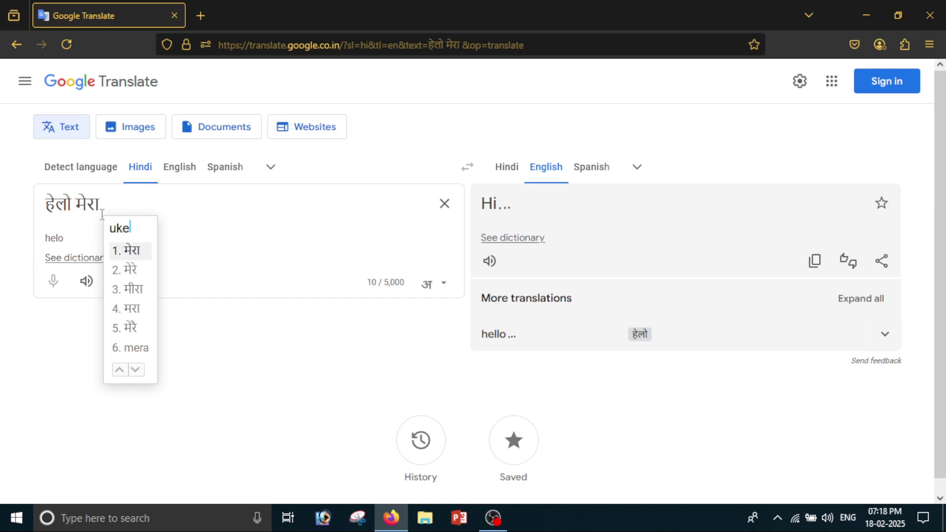
pyautogui.press('space')
pyautogui.write('name')
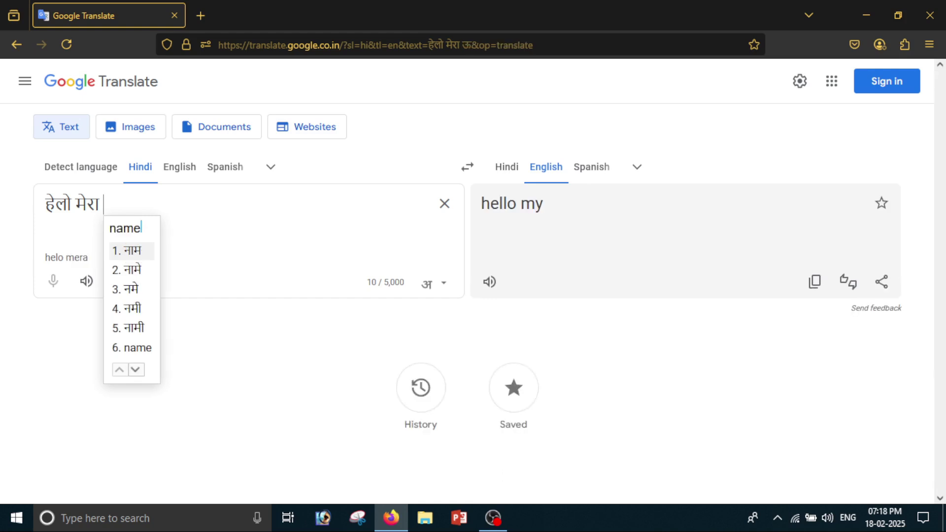
pyautogui.press('space')
pyautogui.write('panak')
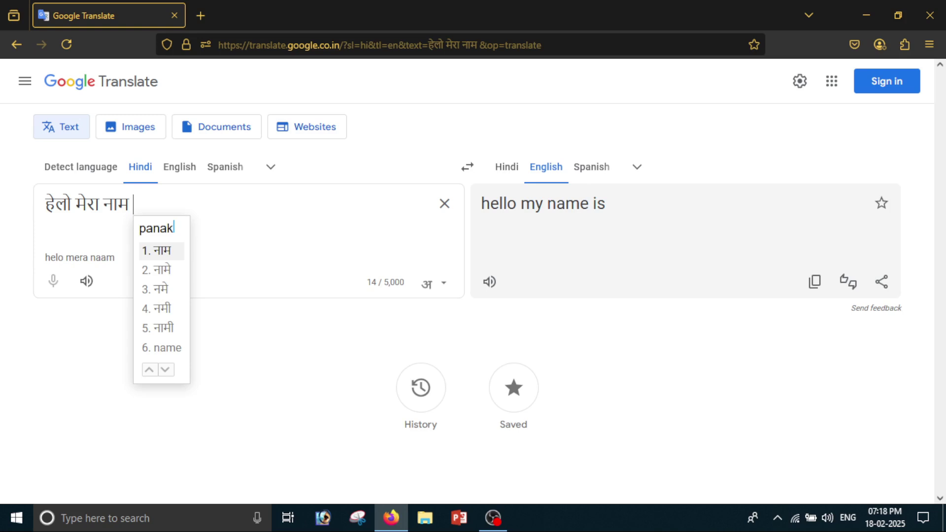
pyautogui.write('j gupta hai')
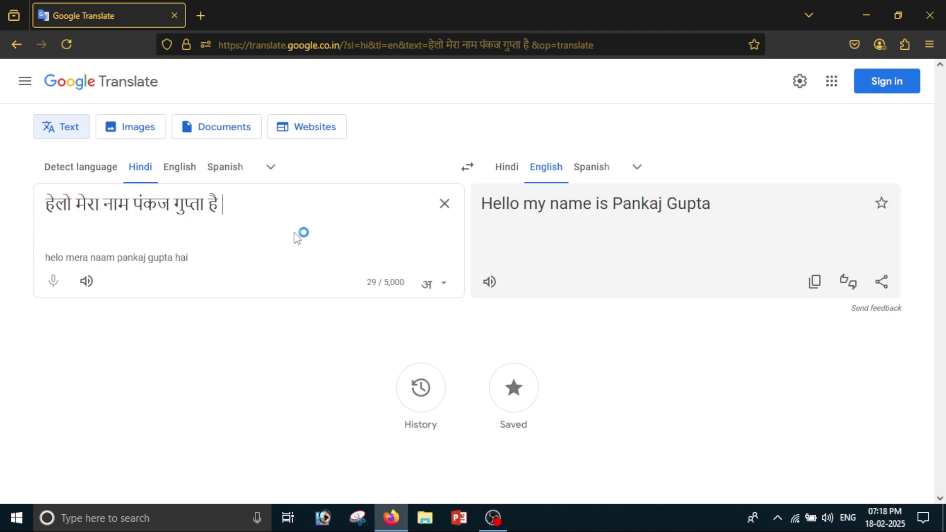
# Extend the Hindi source text with "स्वागत है हमारे यूट्यूब चैनल में".
pyautogui.write('swagat')
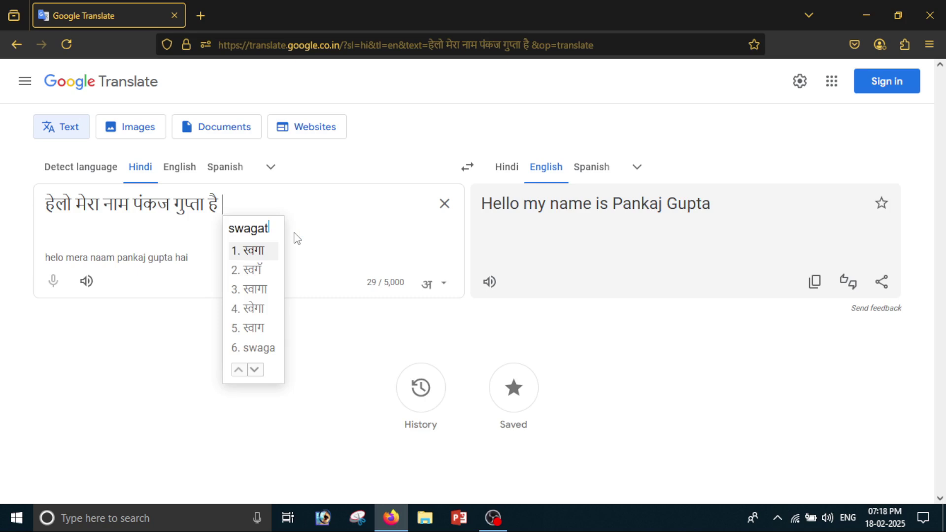
pyautogui.write(' hai hmare')
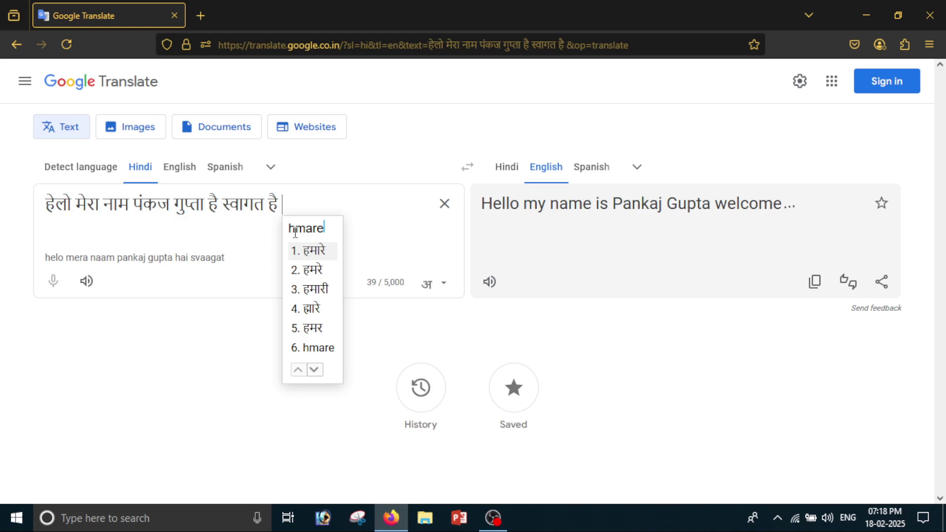
pyautogui.write(' youtube')
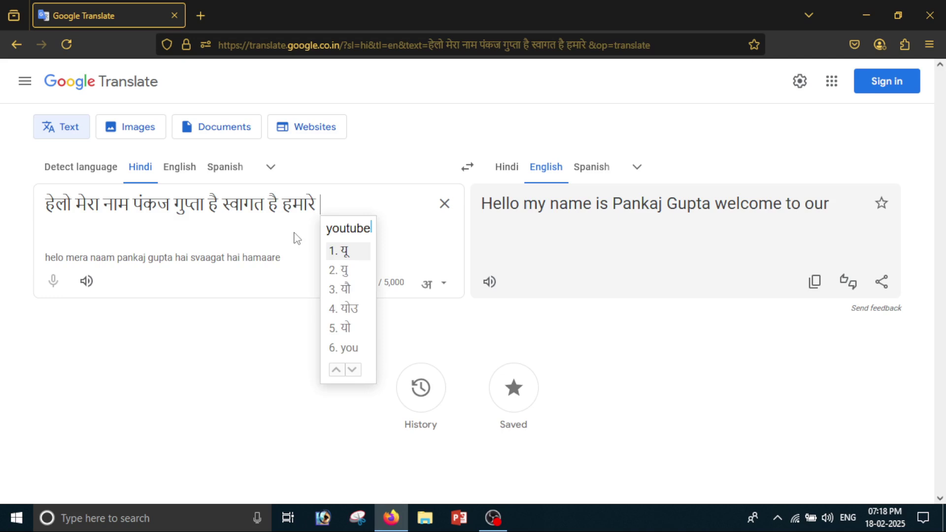
pyautogui.write('channel me')
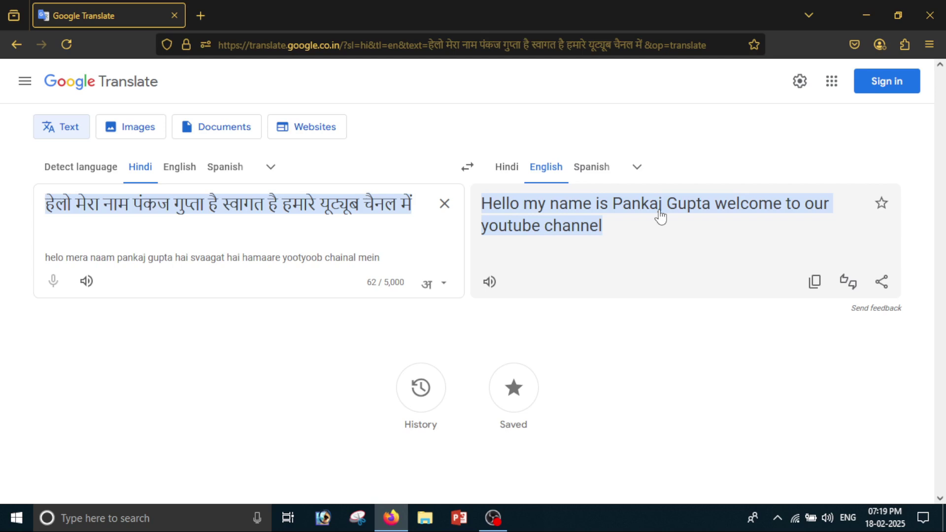
# Open a new blank Word document and paste the English translation into it.
pyautogui.press('super')
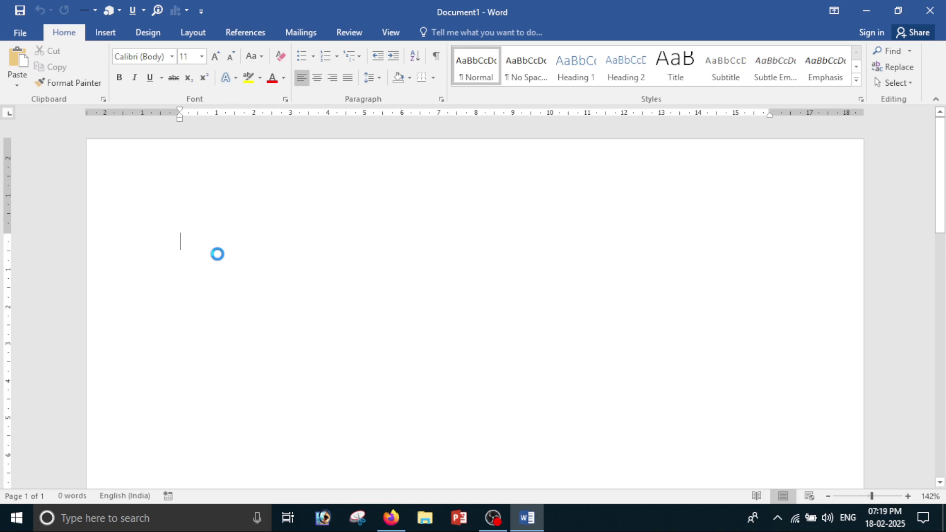
pyautogui.write('Hello my name is Pankaj Gupta welcome to our youtube channel')
pyautogui.click(400, 405)
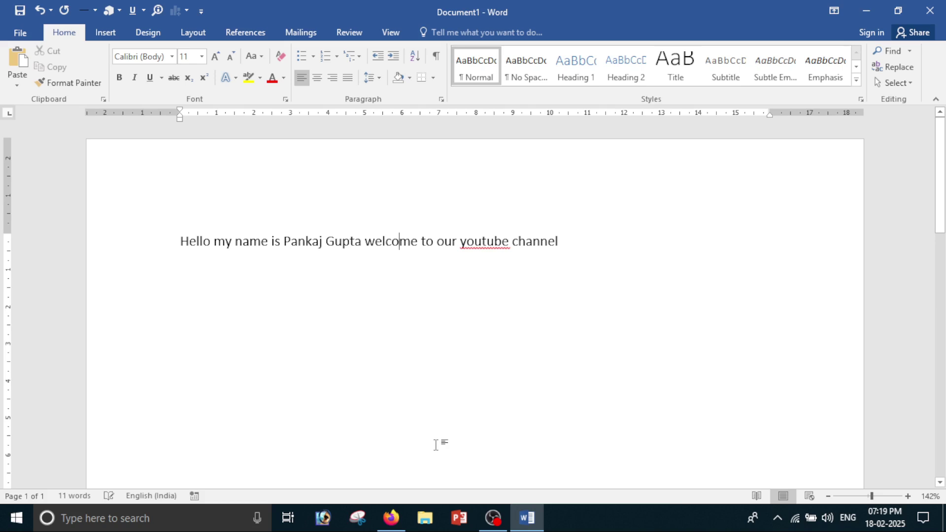
# Return to Google Translate in Firefox and load english.jpg from the desktop for image translation, with the browser window maximized.
pyautogui.hotkey('alt', 'Tab')
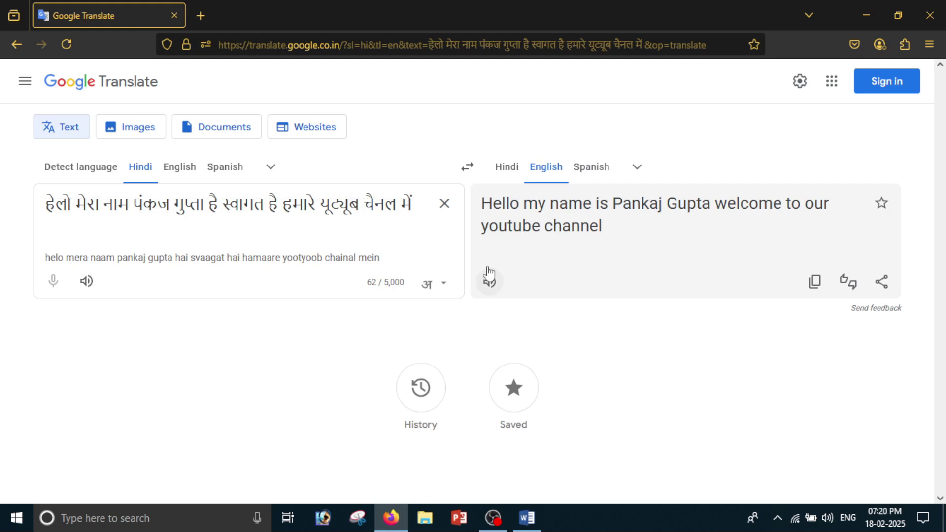
pyautogui.click(130, 130)
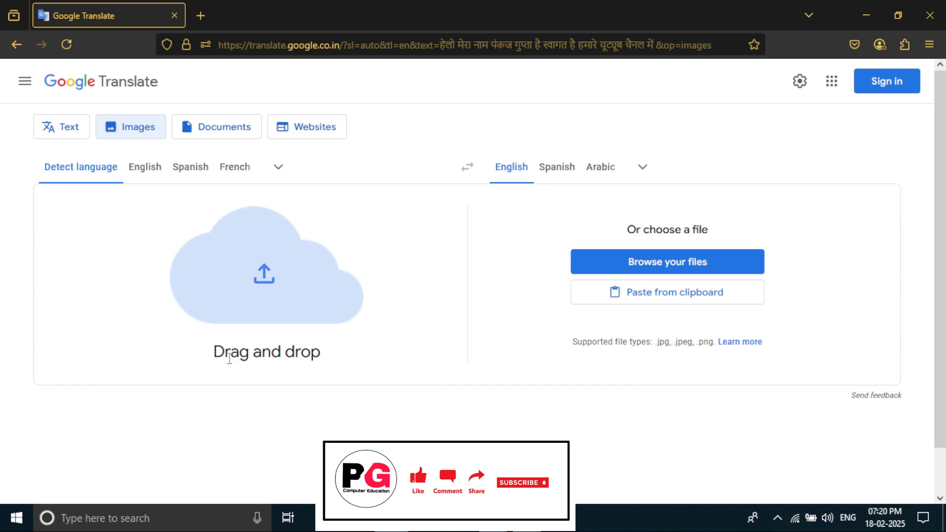
pyautogui.doubleClick(310, 1)
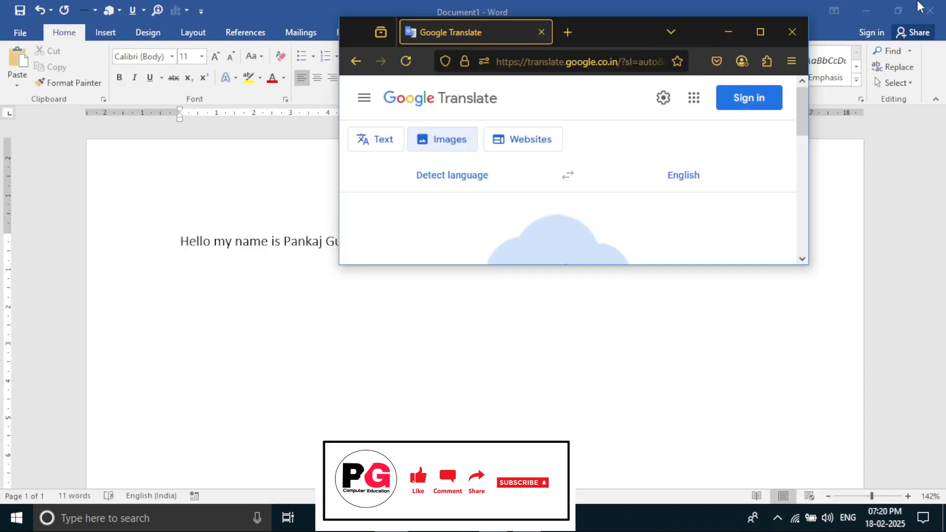
pyautogui.click(865, 11)
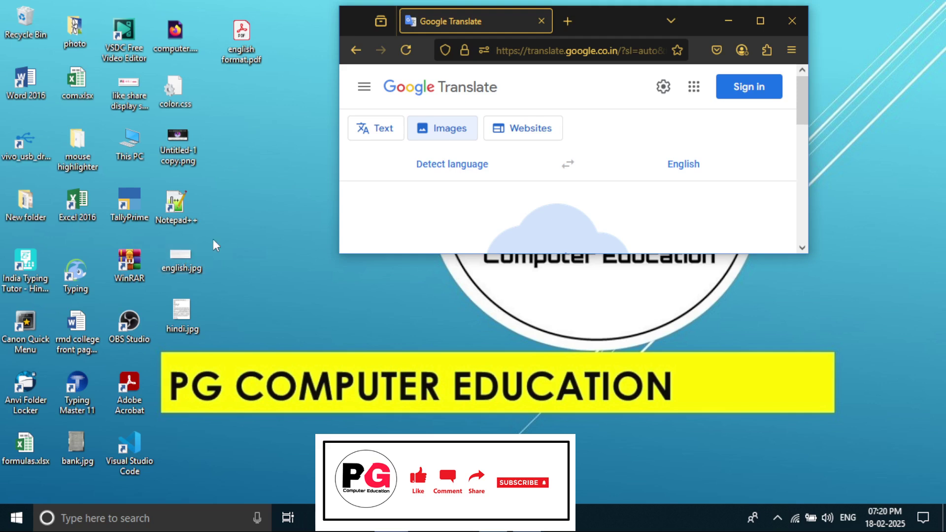
pyautogui.moveTo(427, 221); pyautogui.dragTo(450, 215)
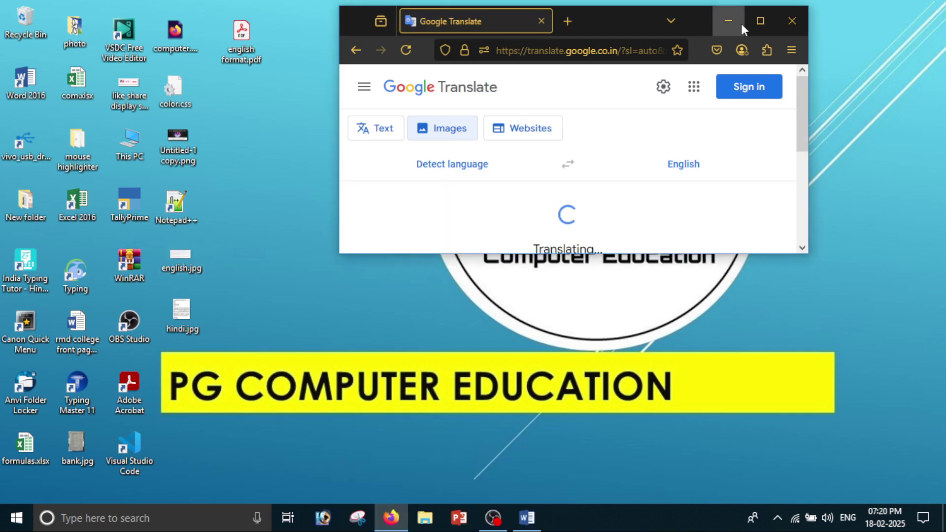
pyautogui.click(759, 22)
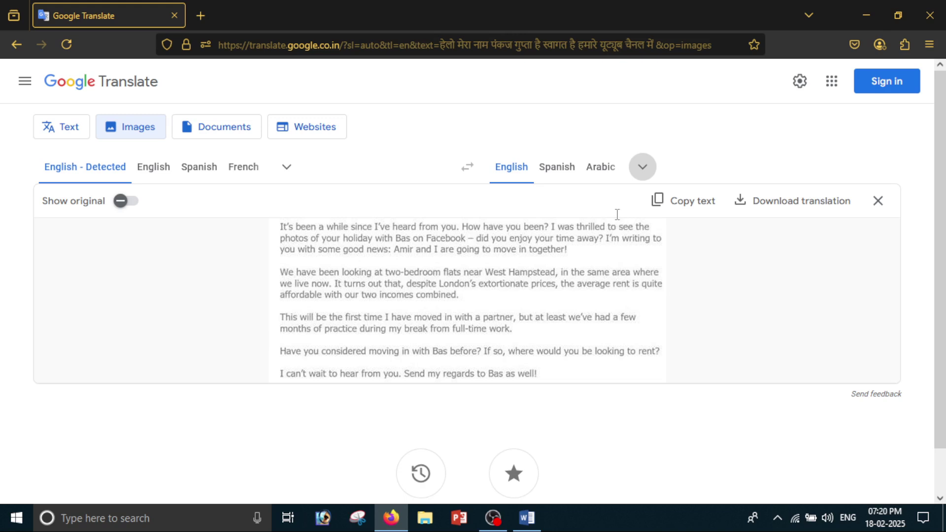
# Set the image translation's target language to Hindi and show the original beside the translation.
pyautogui.click(373, 265)
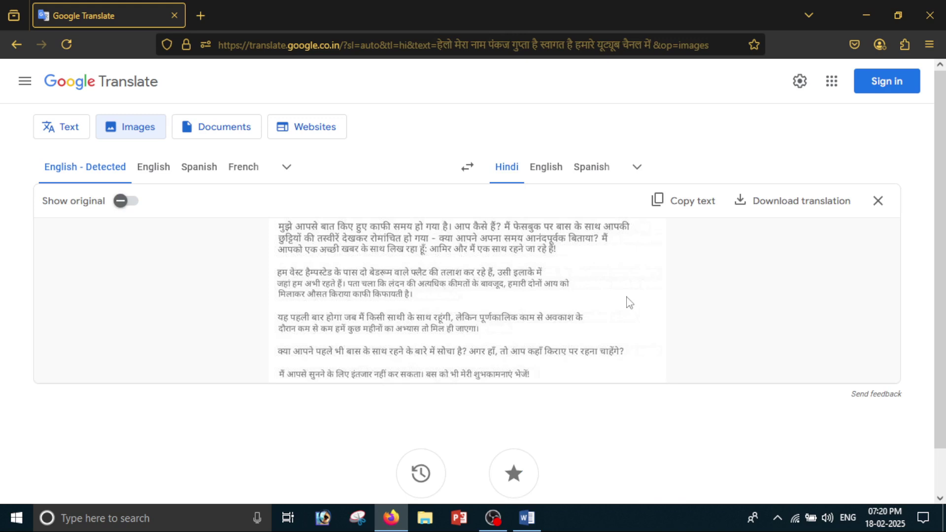
pyautogui.click(140, 213)
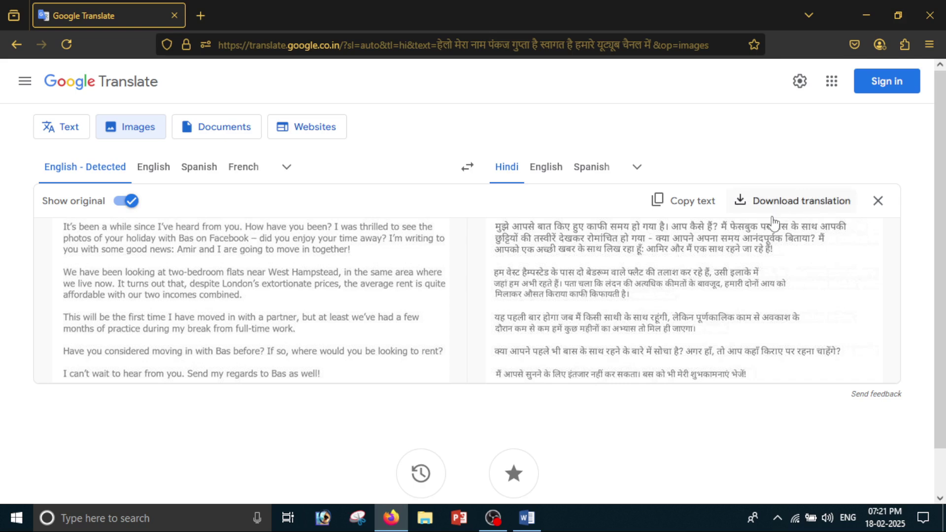
# Copy the Hindi translation of the image and paste it on a new line below the English sentence in the Word document.
pyautogui.click(698, 209)
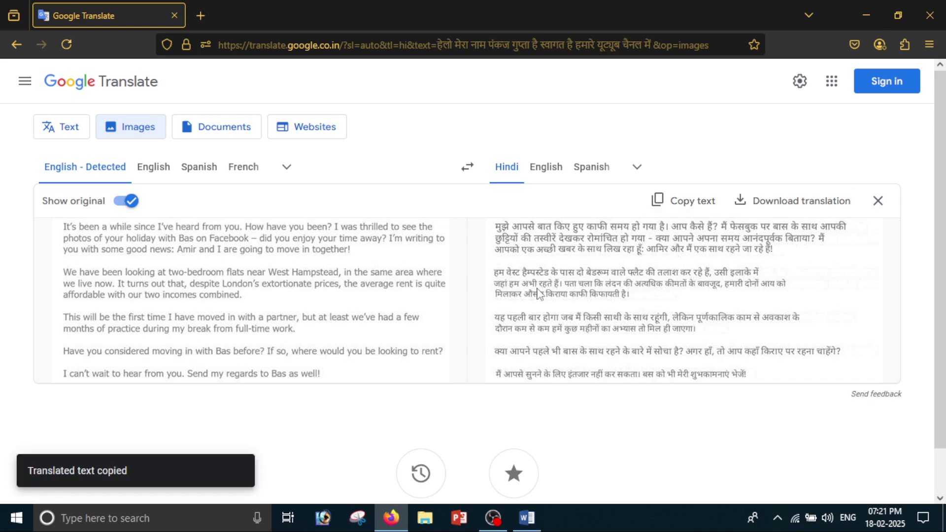
pyautogui.click(527, 518)
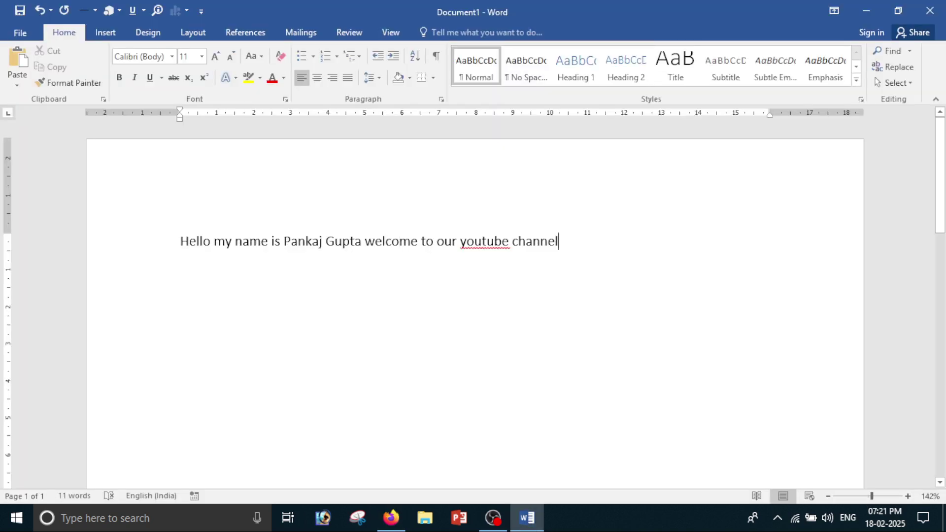
pyautogui.press('Return')
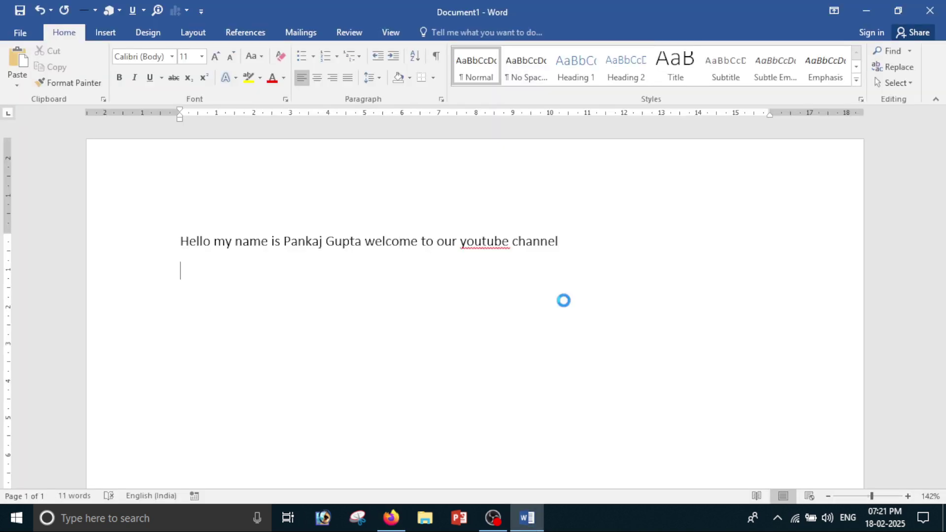
pyautogui.hotkey('ctrl', 'v')
pyautogui.scroll(10, 522, 370)
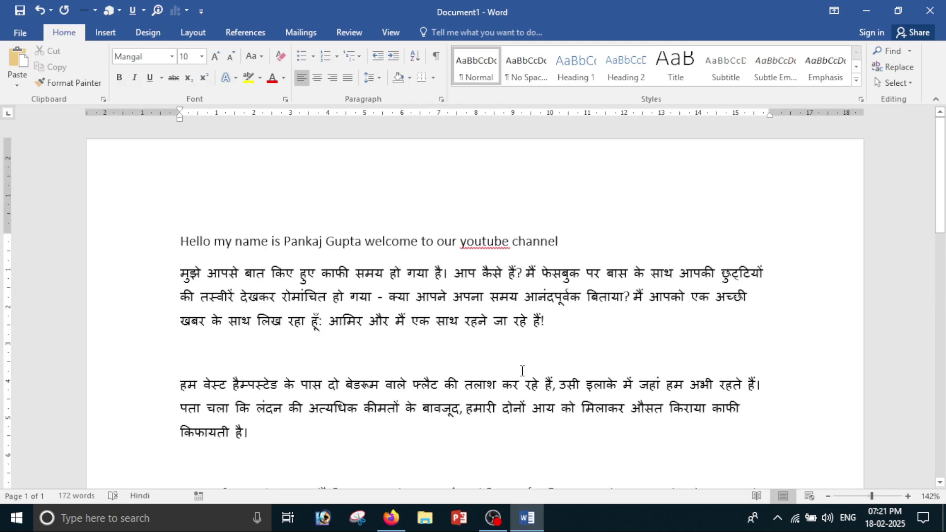
# Return to Google Translate in Firefox and replace the loaded image with hindi.jpg from the desktop.
pyautogui.click(391, 517)
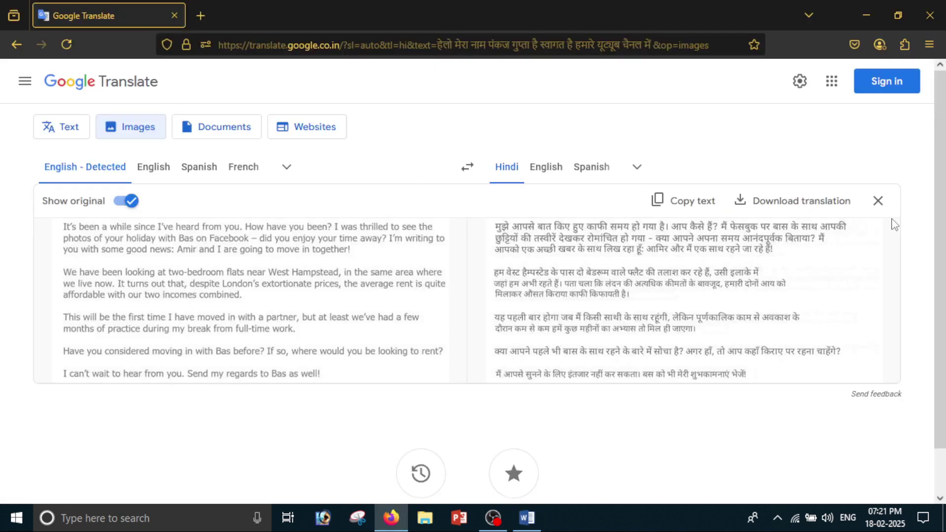
pyautogui.click(878, 200)
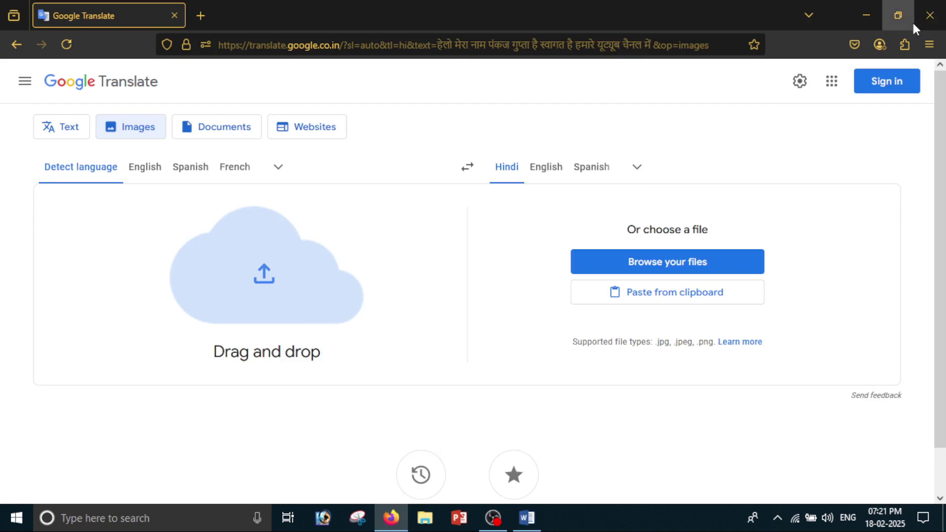
pyautogui.click(894, 13)
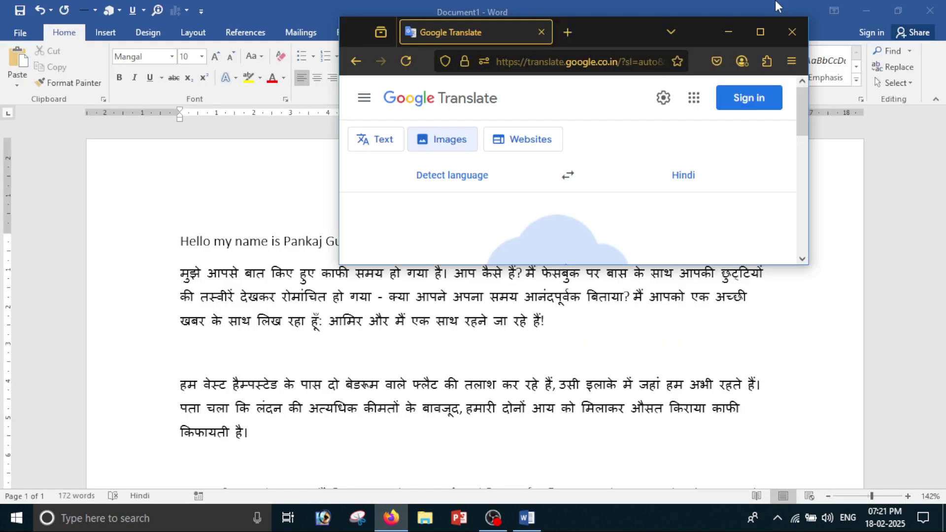
pyautogui.click(775, 1)
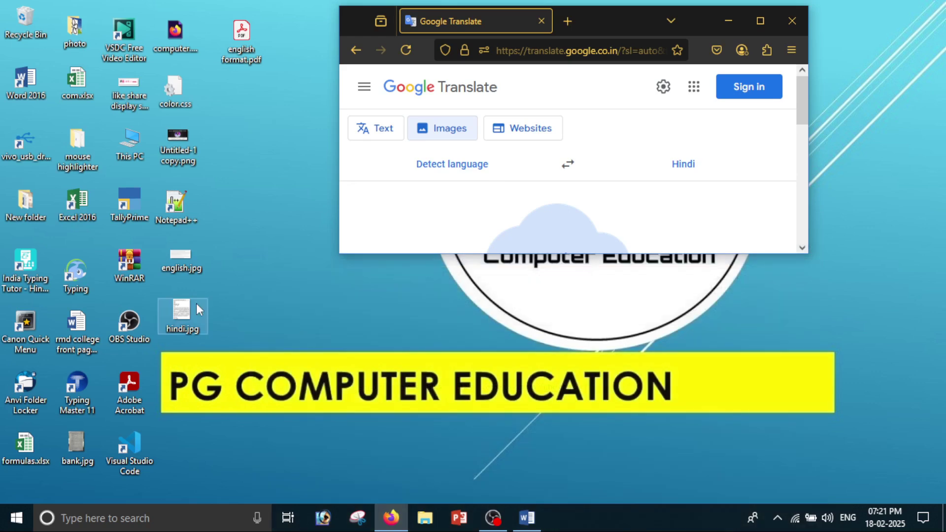
pyautogui.moveTo(196, 303); pyautogui.dragTo(464, 220)
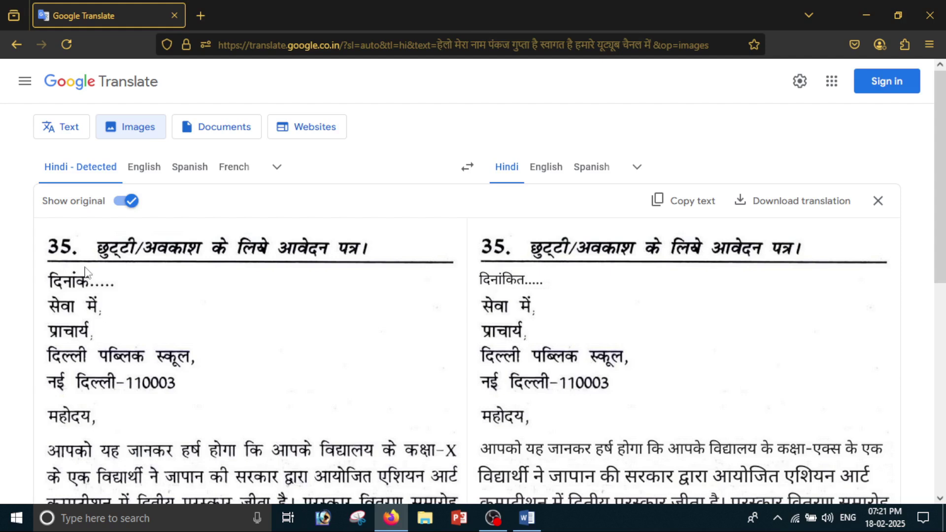
# Set the image translation's target language to English and compare the translated letter with the Hindi original.
pyautogui.click(550, 172)
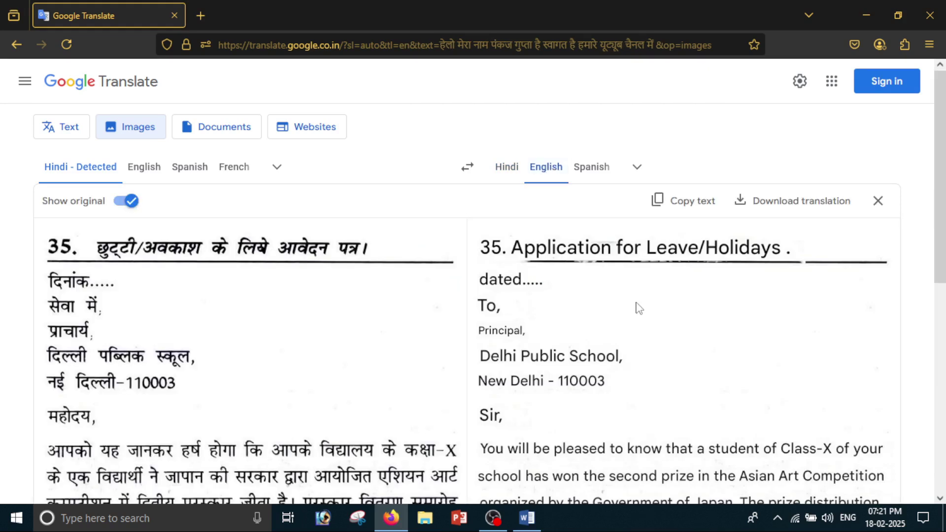
pyautogui.scroll(-4, 269, 296)
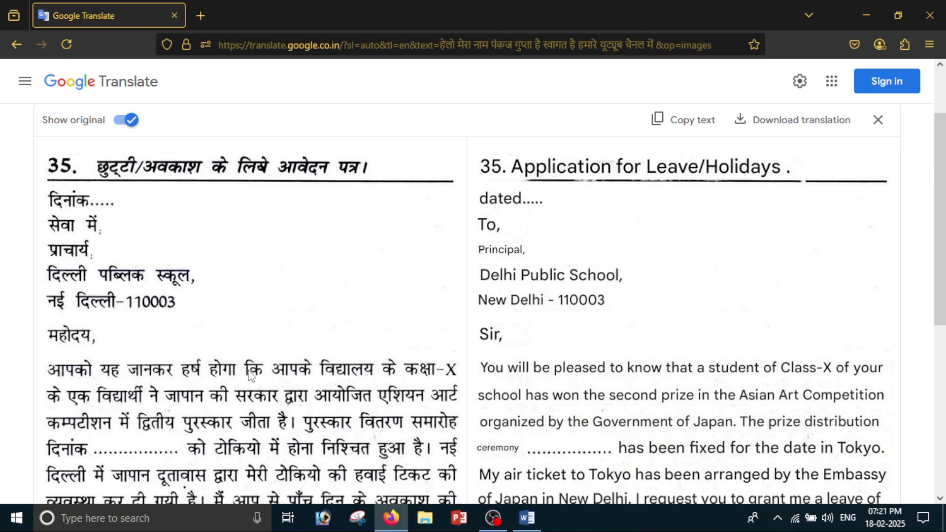
pyautogui.scroll(4, 634, 272)
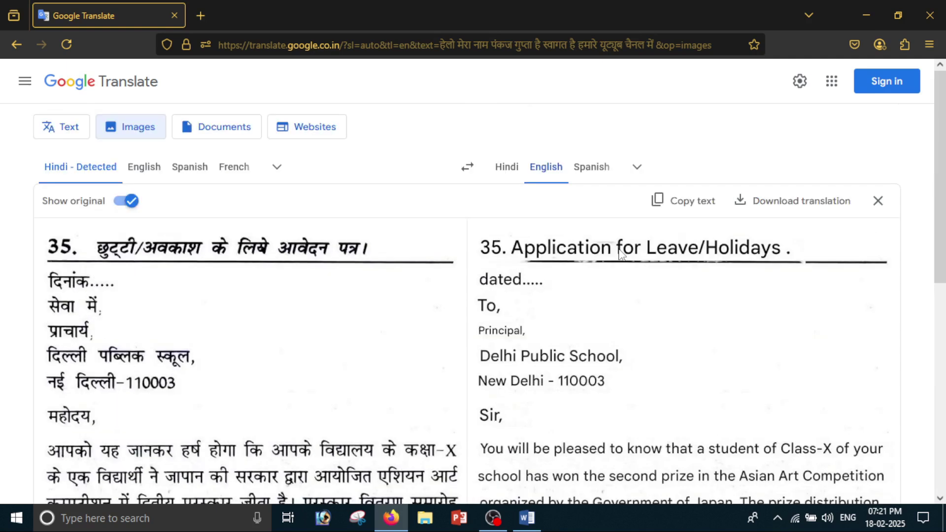
pyautogui.scroll(-8, 620, 253)
pyautogui.scroll(8, 768, 353)
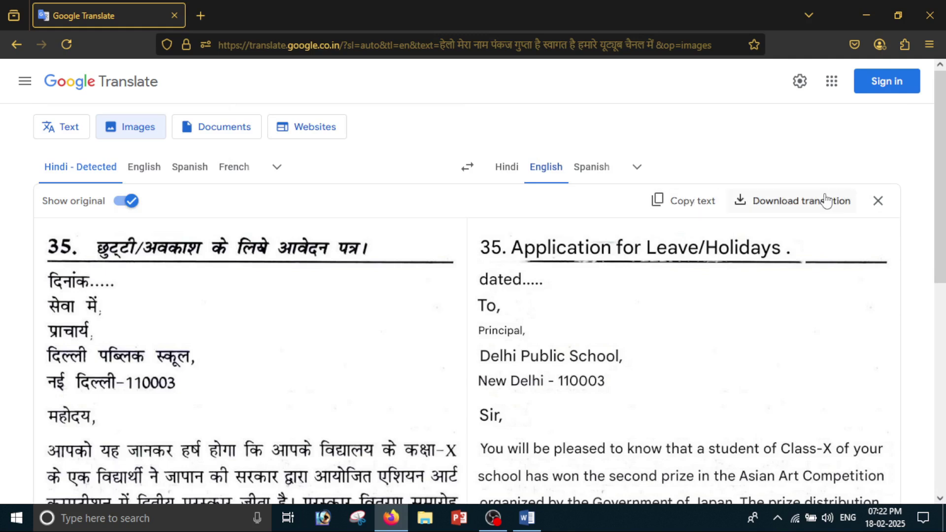
pyautogui.scroll(-6, 802, 305)
pyautogui.scroll(6, 802, 306)
# Clear the translated image and load english format.pdf from the desktop for document translation, with the browser window maximized.
pyautogui.click(879, 201)
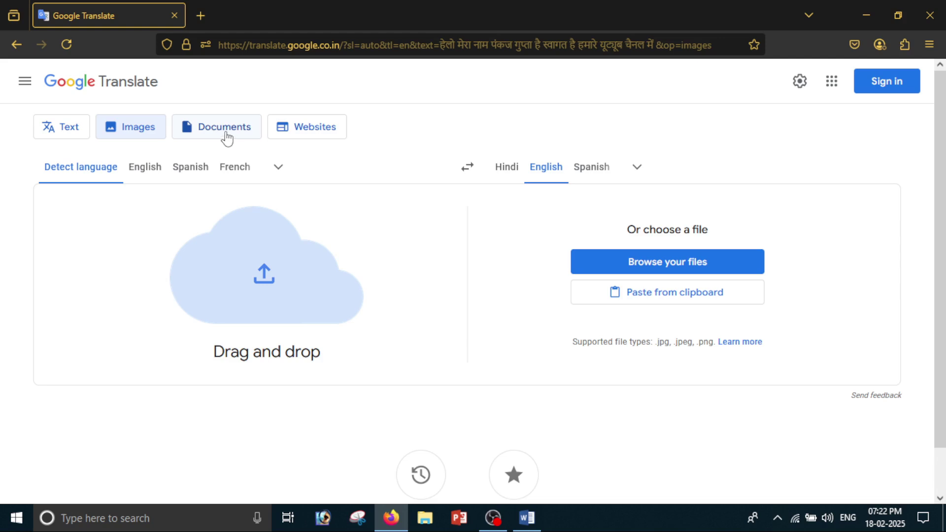
pyautogui.moveTo(562, 10); pyautogui.dragTo(650, 39)
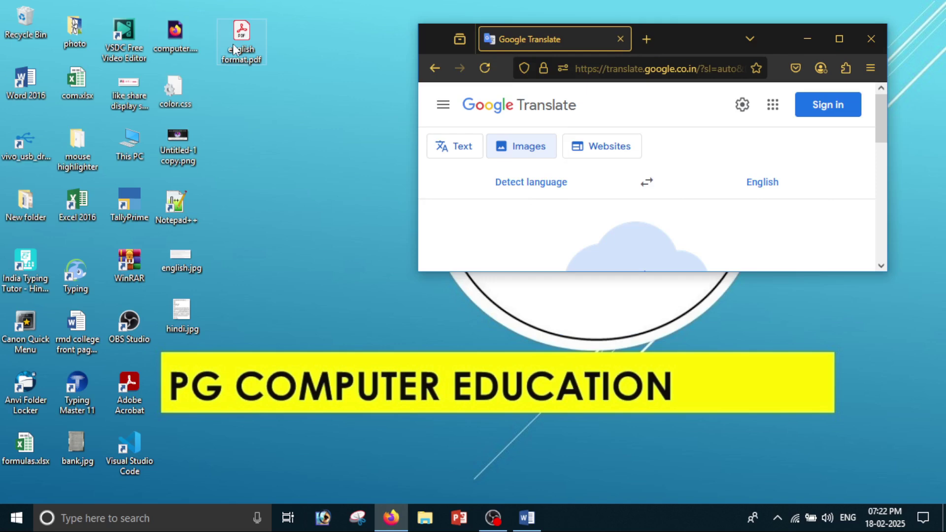
pyautogui.moveTo(236, 35); pyautogui.dragTo(553, 213)
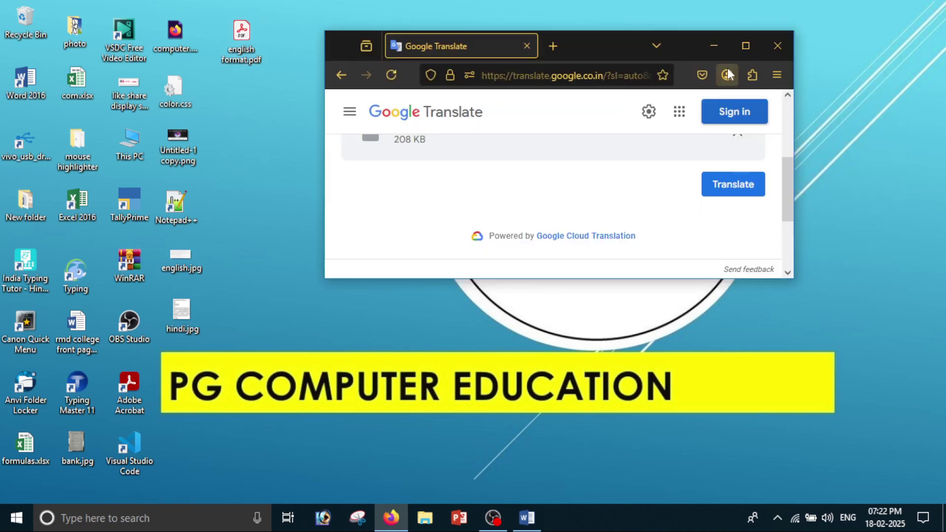
pyautogui.click(745, 45)
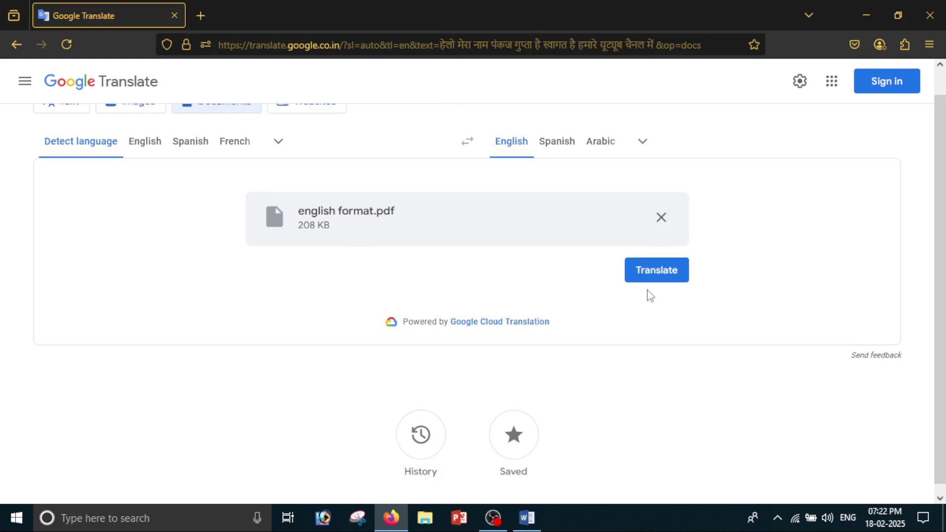
# Translate english format.pdf into Hindi and download the translation, closing the downloaded PDF's tab after looking through it.
pyautogui.click(642, 142)
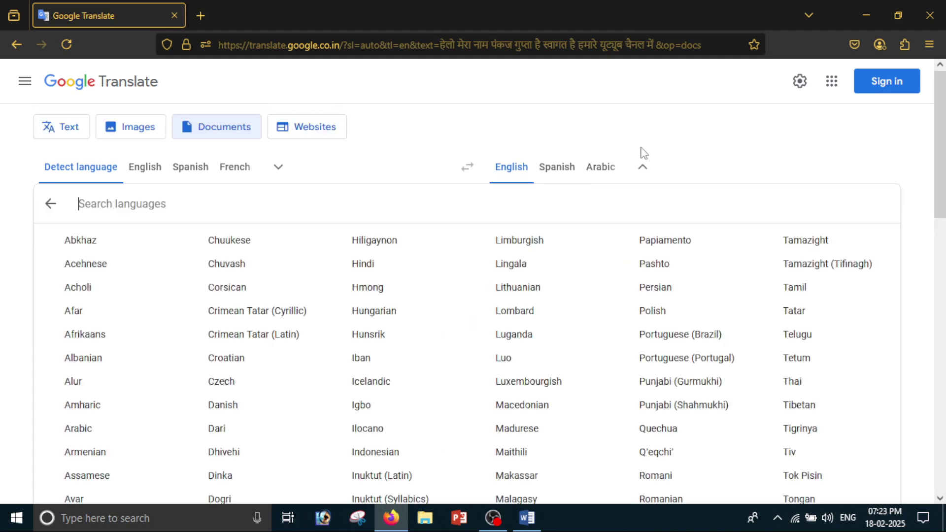
pyautogui.click(362, 263)
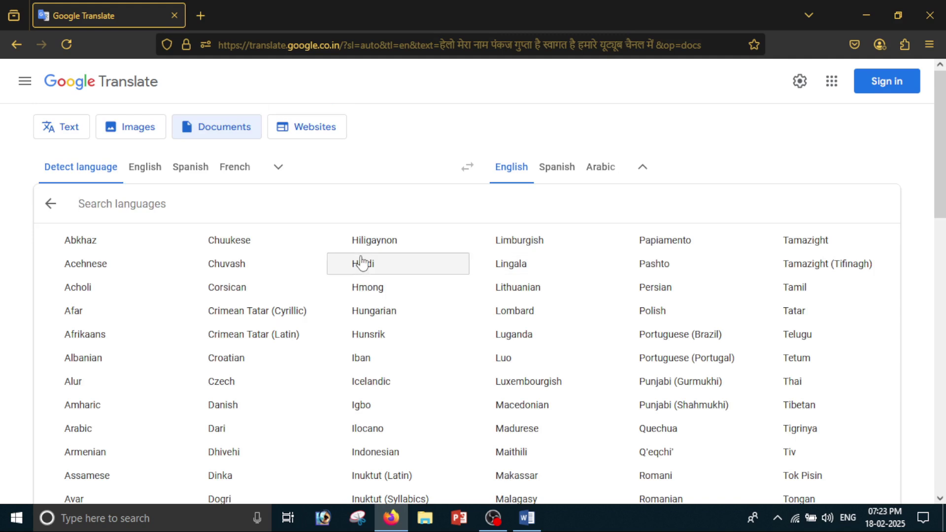
pyautogui.click(657, 297)
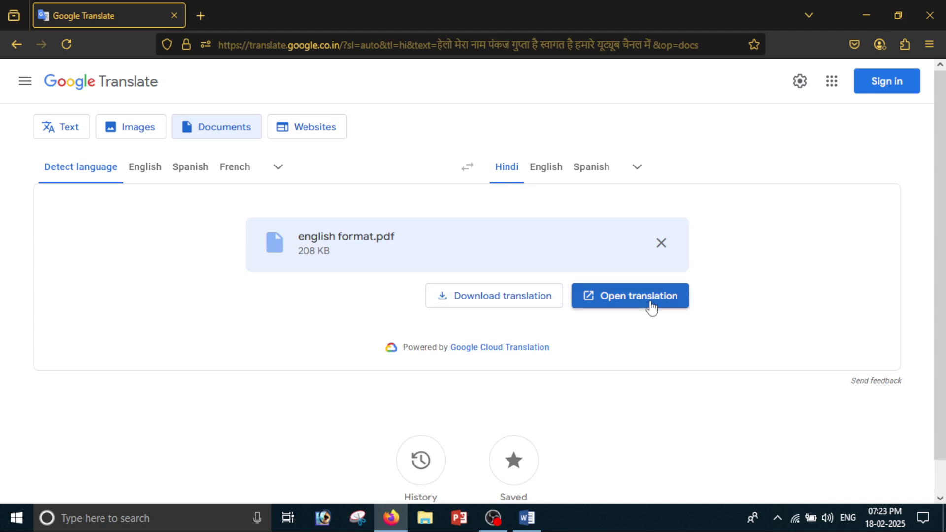
pyautogui.click(503, 303)
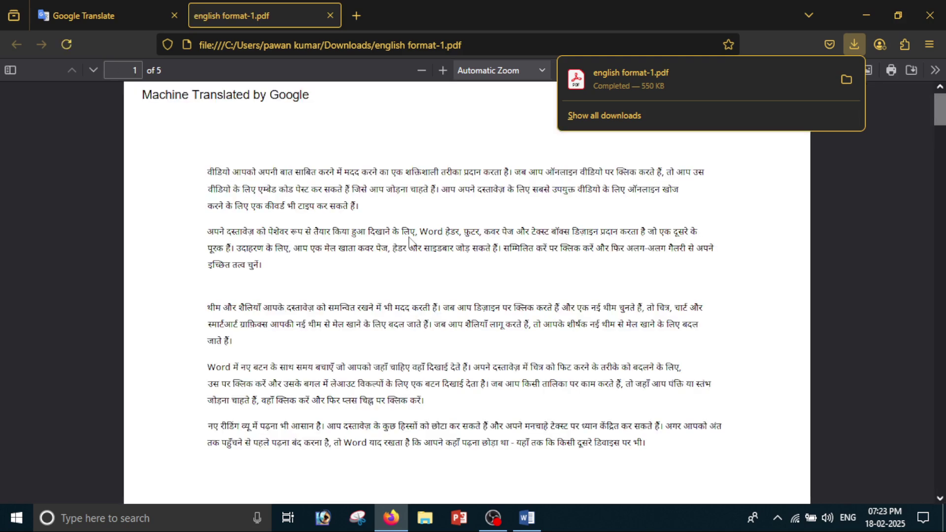
pyautogui.scroll(-5, 556, 322)
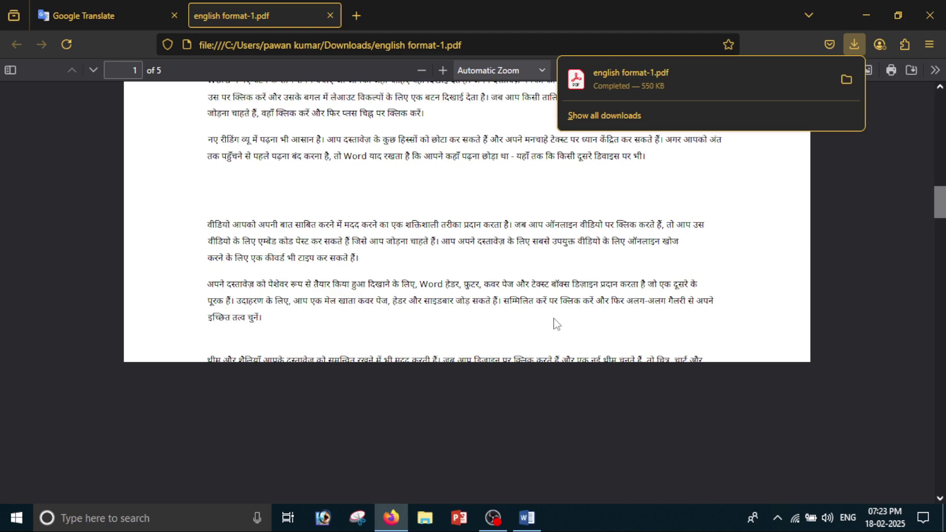
pyautogui.scroll(6, 555, 329)
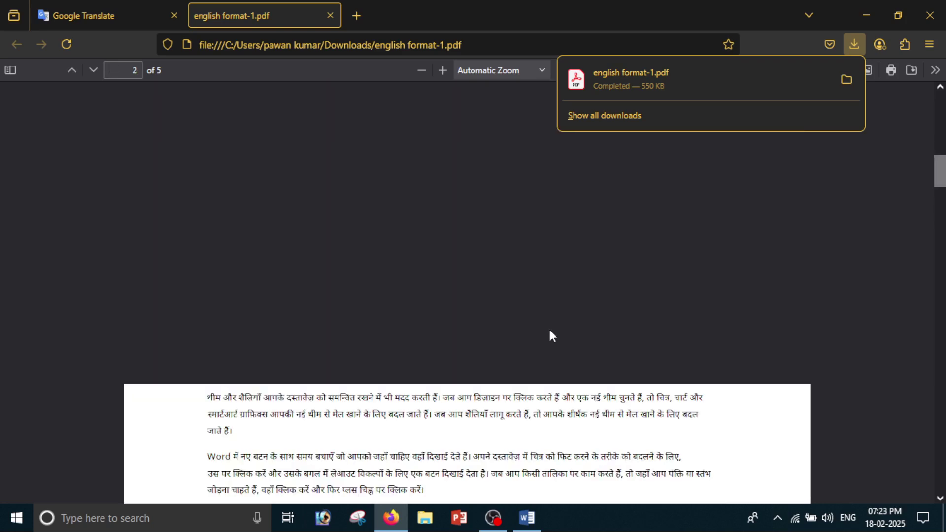
pyautogui.hotkey('ctrl', 'w')
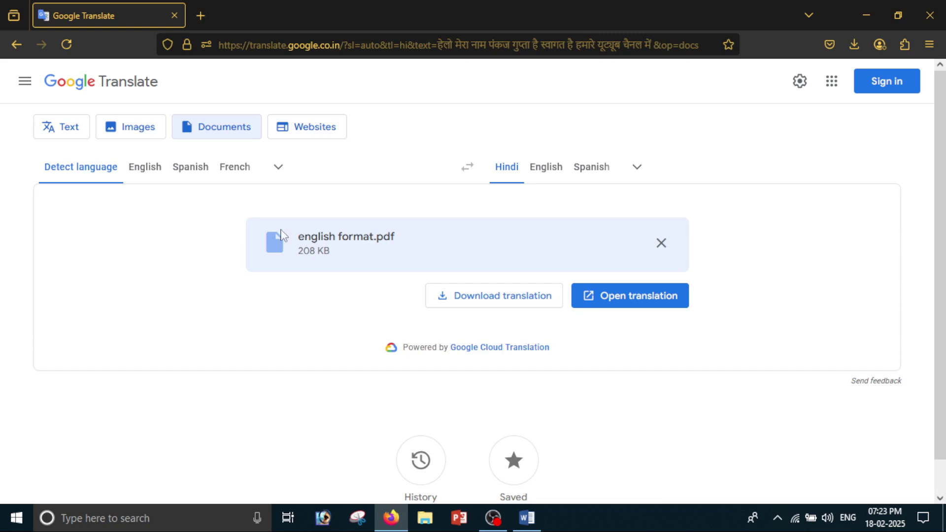
# Switch Google Translate to website translation and search the web in a new tab for "what is computer in english".
pyautogui.click(315, 130)
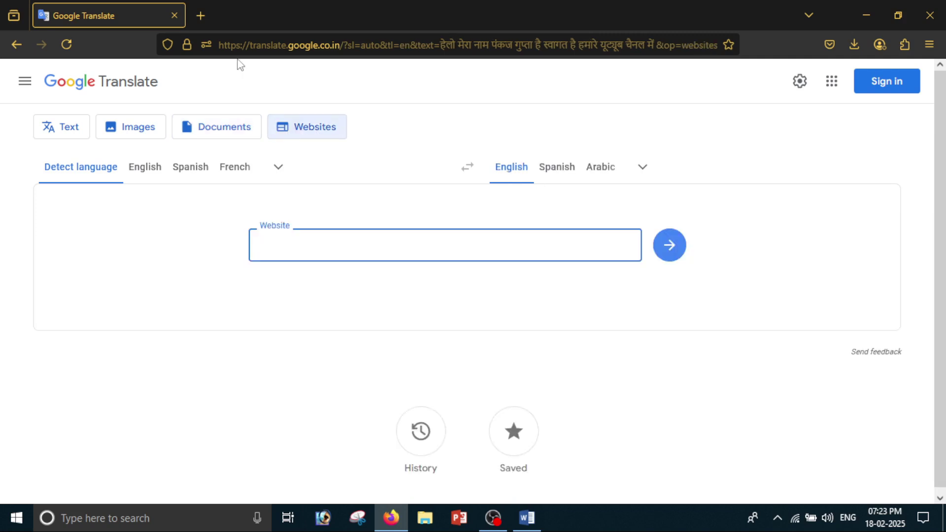
pyautogui.hotkey('ctrl', 't')
pyautogui.write('w')
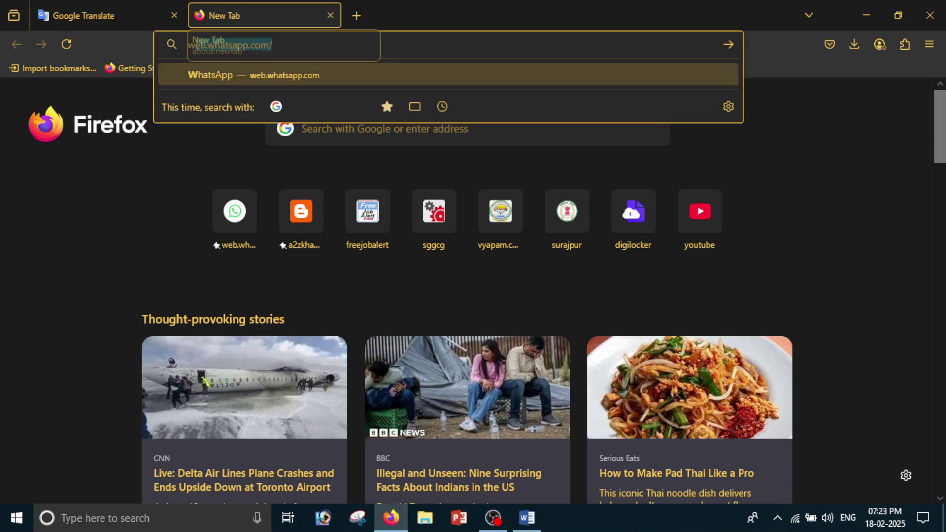
pyautogui.write('hat is cokmput')
pyautogui.press('BackSpace')
pyautogui.press('BackSpace')
pyautogui.press('BackSpace')
pyautogui.press('BackSpace')
pyautogui.press('BackSpace')
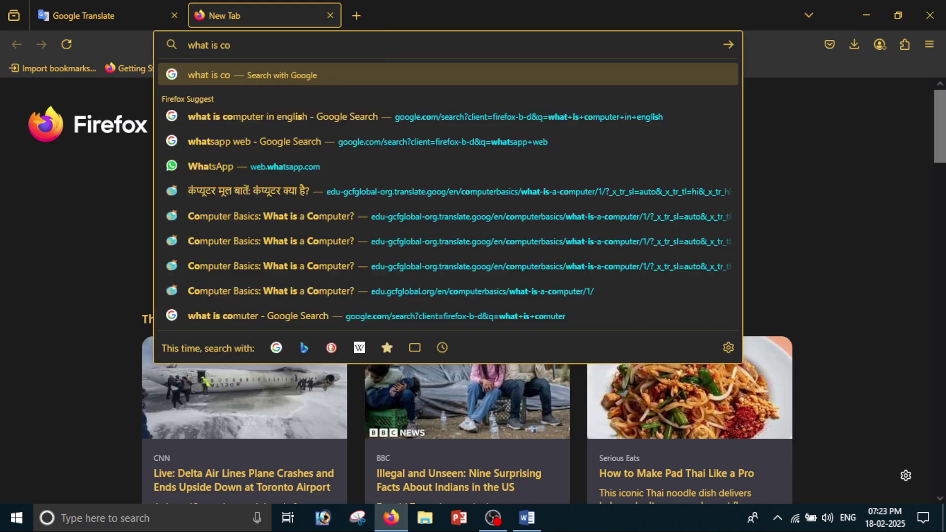
pyautogui.write('mputer')
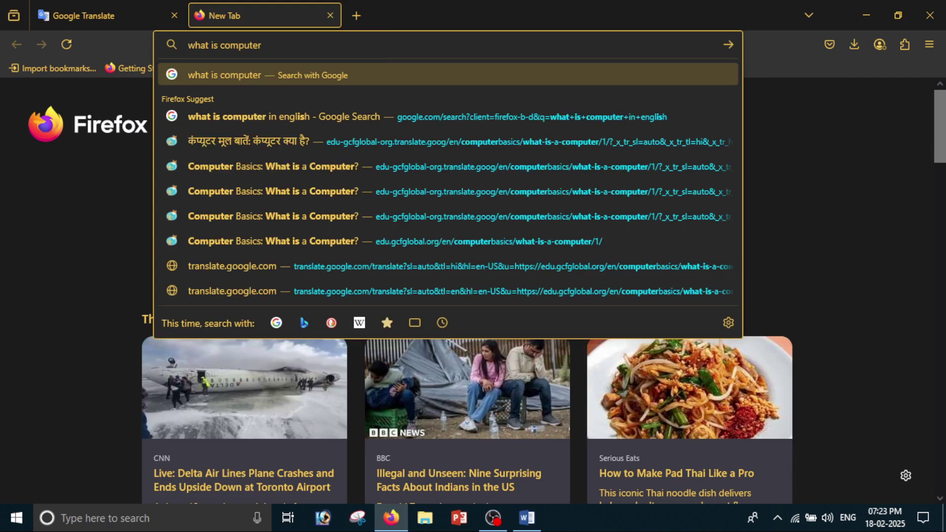
pyautogui.write(' in en')
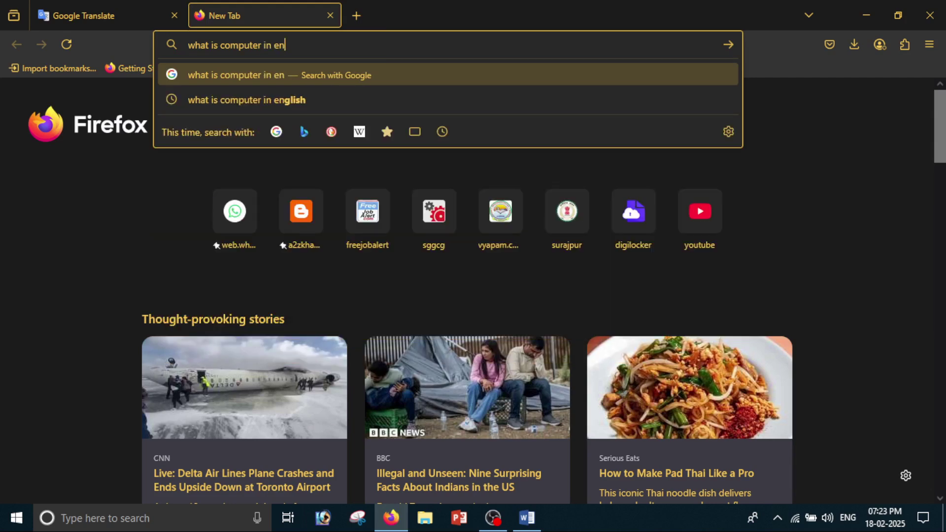
pyautogui.click(190, 97)
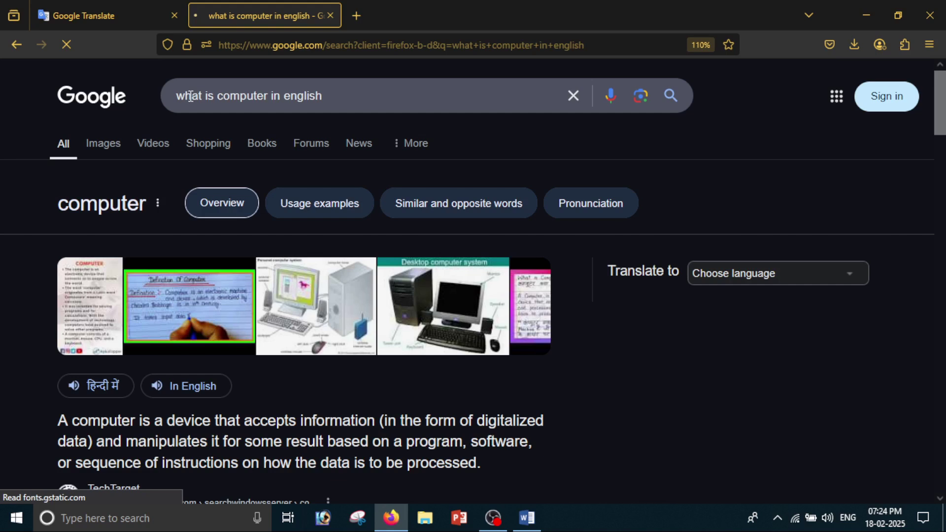
pyautogui.scroll(-10, 95, 304)
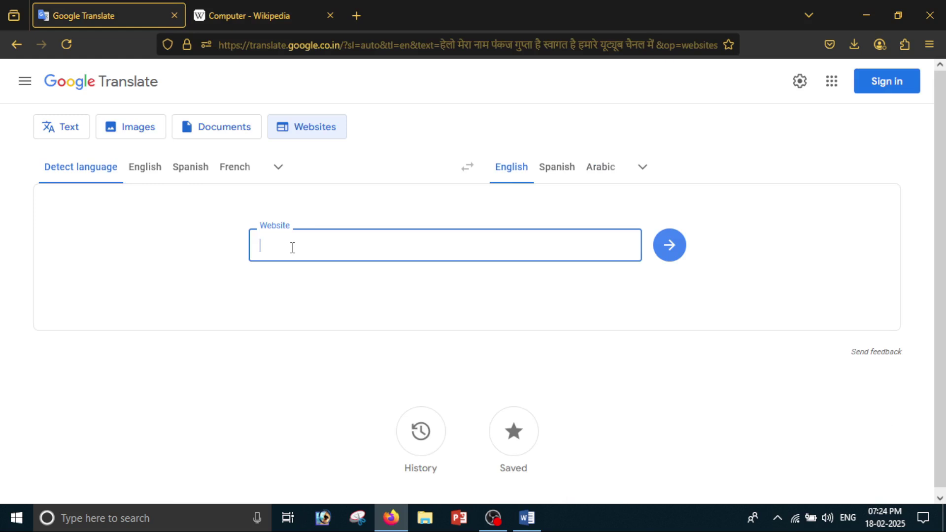
pyautogui.write('https://en.wikipedia.org/wiki/Computer')
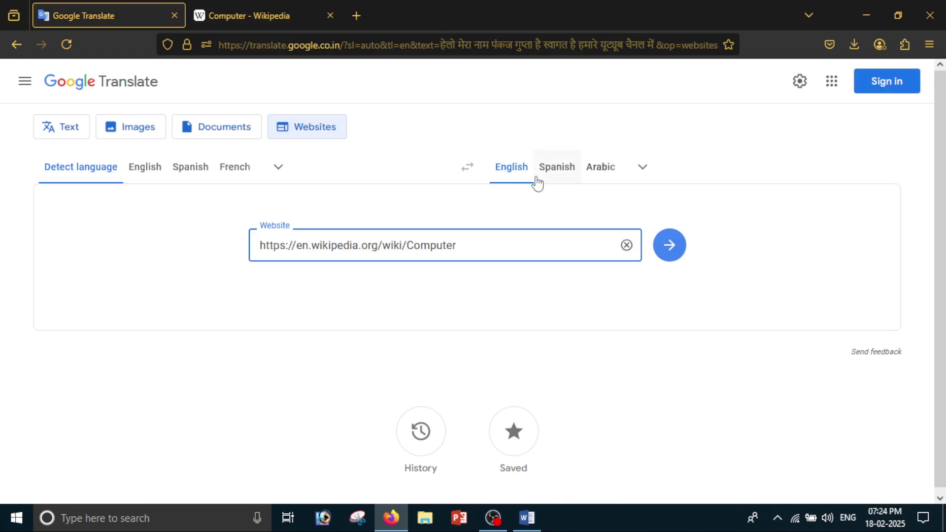
pyautogui.click(646, 172)
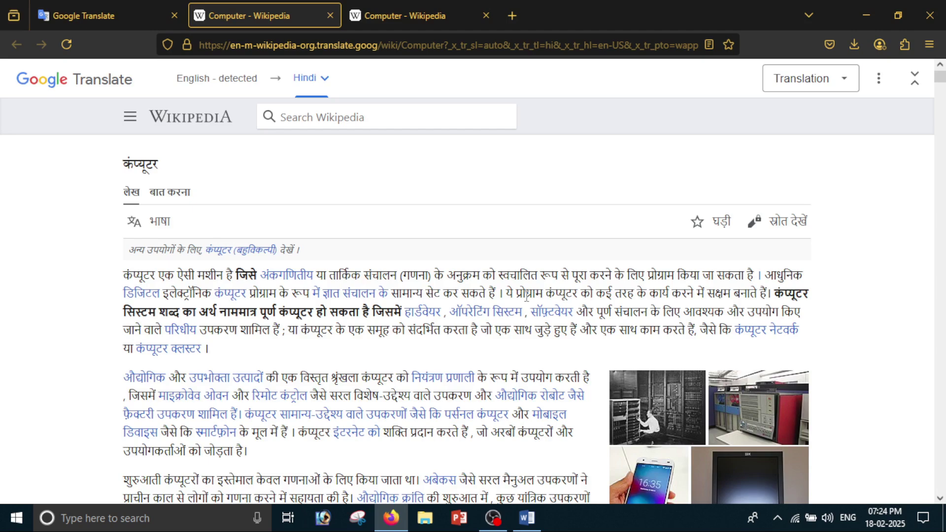
# Look through the Hindi version of the Wikipedia article on computers and minimize the browser window.
pyautogui.scroll(-15, 512, 294)
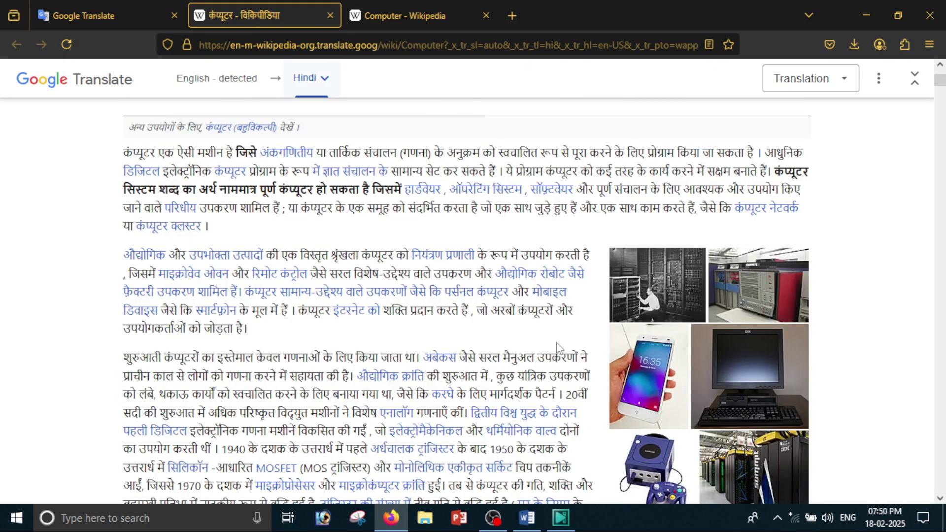
pyautogui.scroll(-5, 556, 349)
pyautogui.scroll(5, 555, 349)
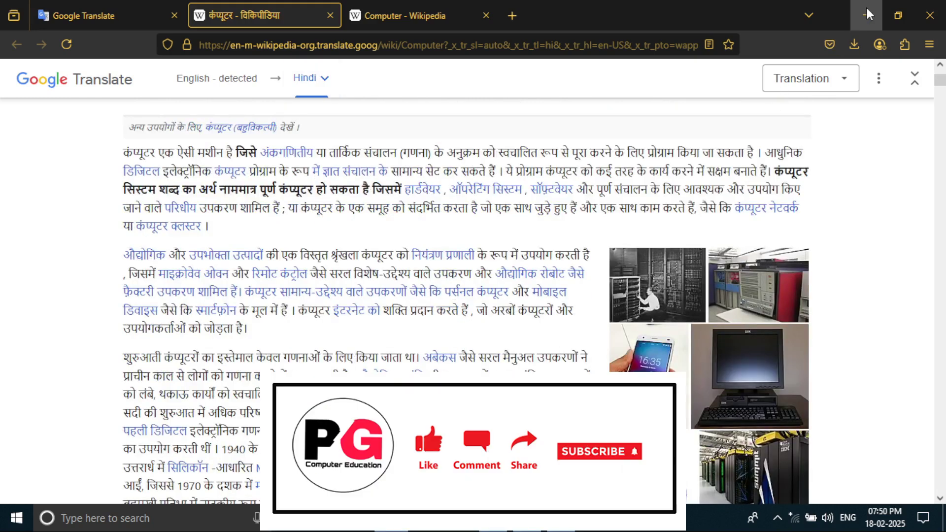
pyautogui.click(865, 15)
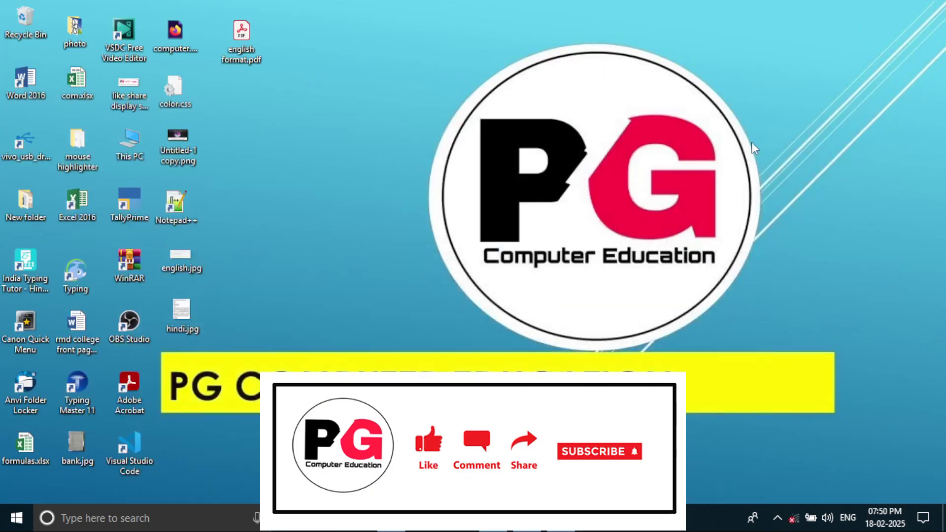